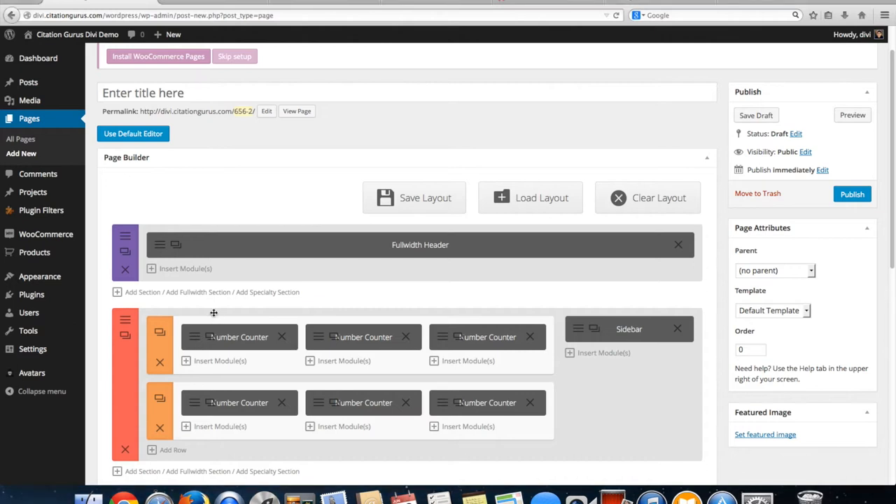
Step: Review the first counter's settings and close them without changes
{"action": "left_click", "coordinate": [196, 337]}
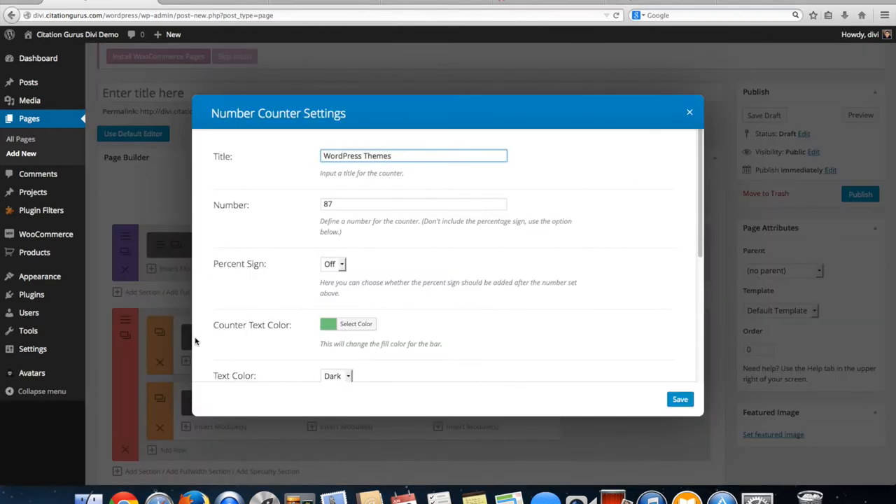
{"action": "left_click", "coordinate": [692, 114]}
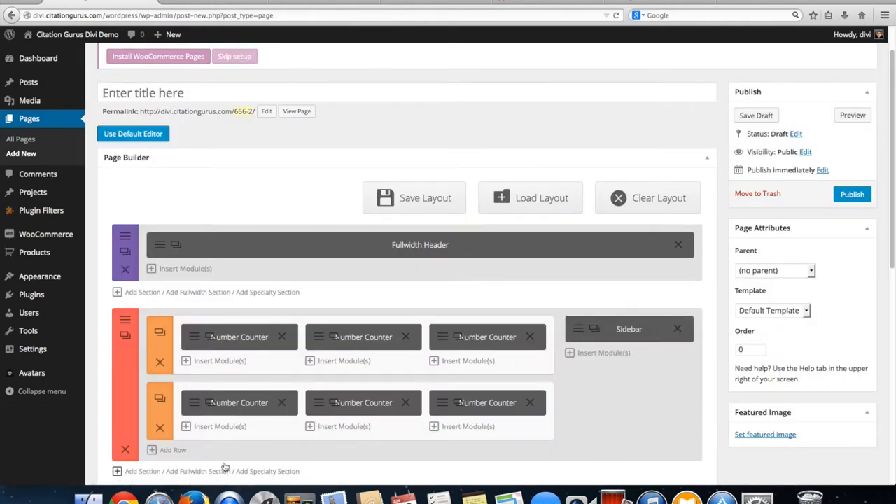
Step: Add a new row to the section and split it into three equal columns
{"action": "left_click", "coordinate": [179, 453]}
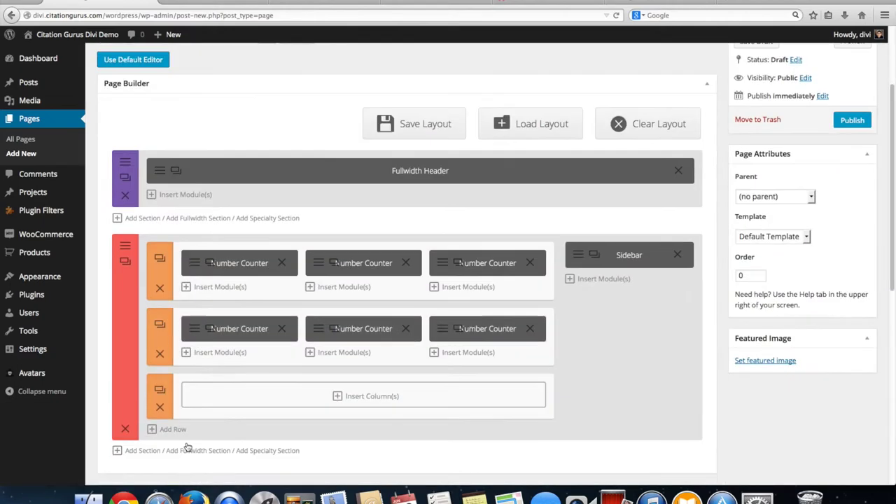
{"action": "left_click", "coordinate": [280, 399]}
{"action": "left_click", "coordinate": [584, 183]}
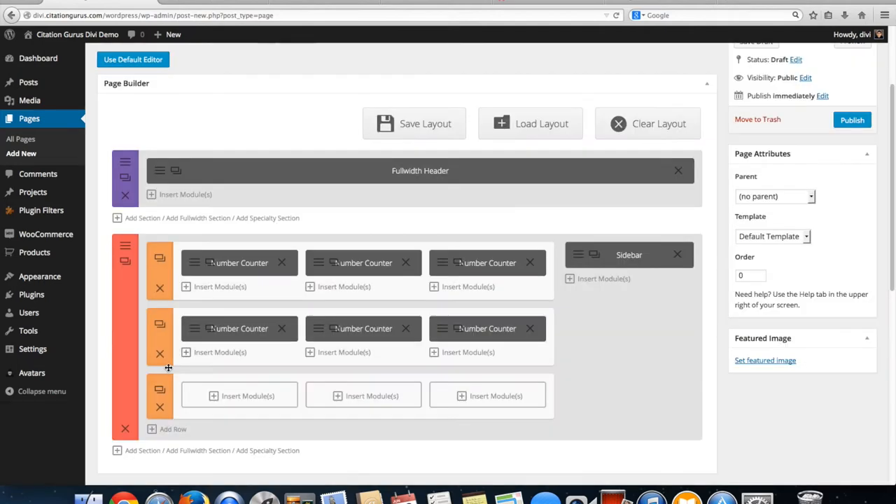
Step: Place a blue 4000 Number Counter without a percent sign in the first column and save it
{"action": "left_click", "coordinate": [245, 398]}
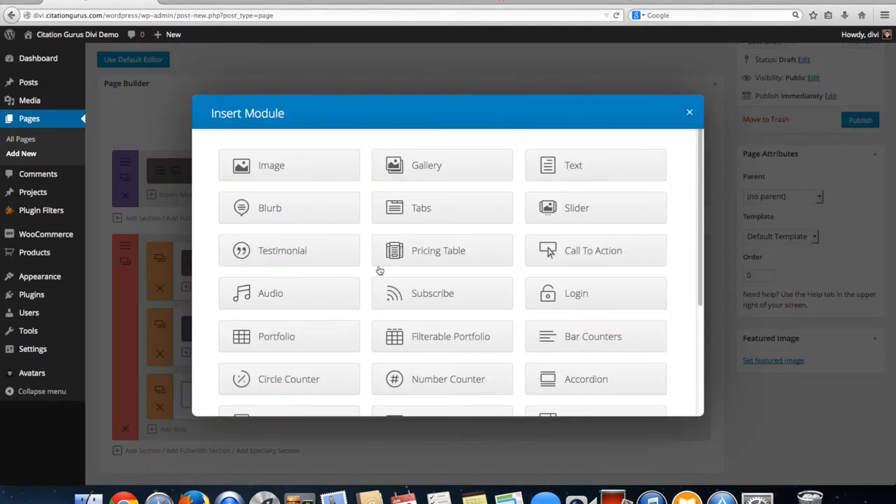
{"action": "left_click", "coordinate": [455, 384]}
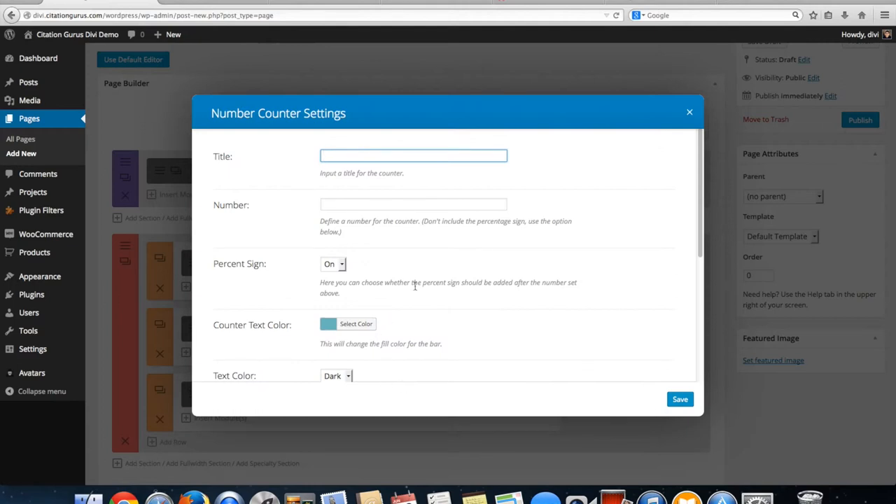
{"action": "type", "text": "Number"}
{"action": "type", "text": " Counter Title"}
{"action": "left_click", "coordinate": [384, 203]}
{"action": "type", "text": "4000"}
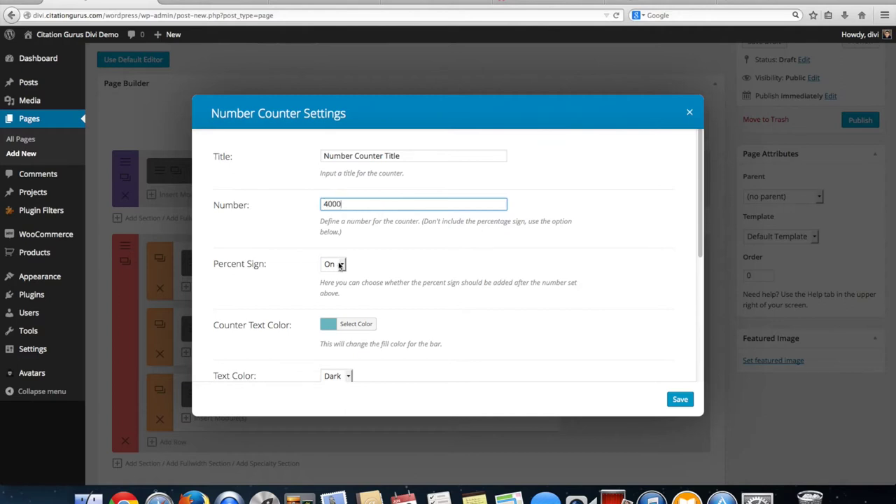
{"action": "left_click", "coordinate": [341, 267]}
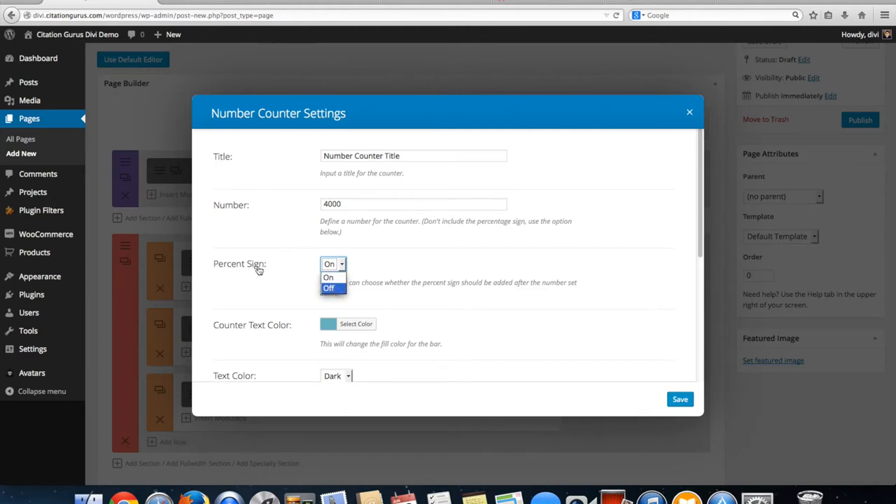
{"action": "left_click", "coordinate": [333, 289]}
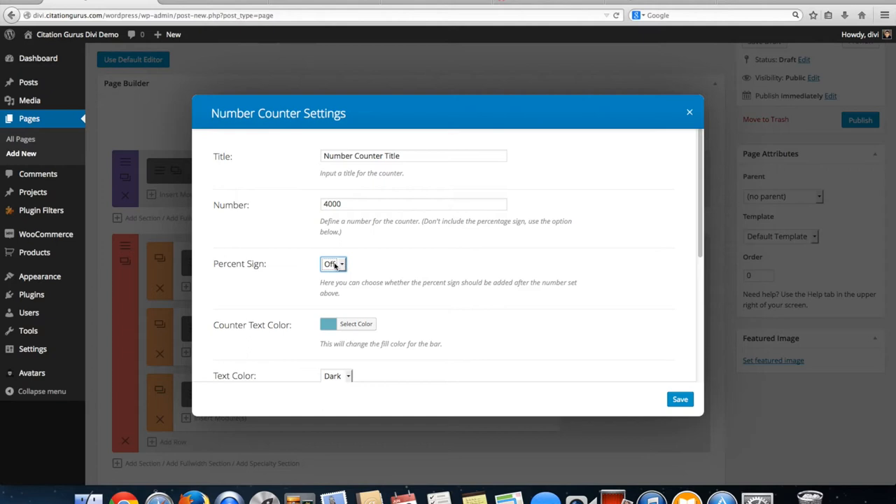
{"action": "scroll", "coordinate": [354, 309], "scroll_direction": "down", "scroll_amount": 2}
{"action": "scroll", "coordinate": [383, 314], "scroll_direction": "down", "scroll_amount": 2}
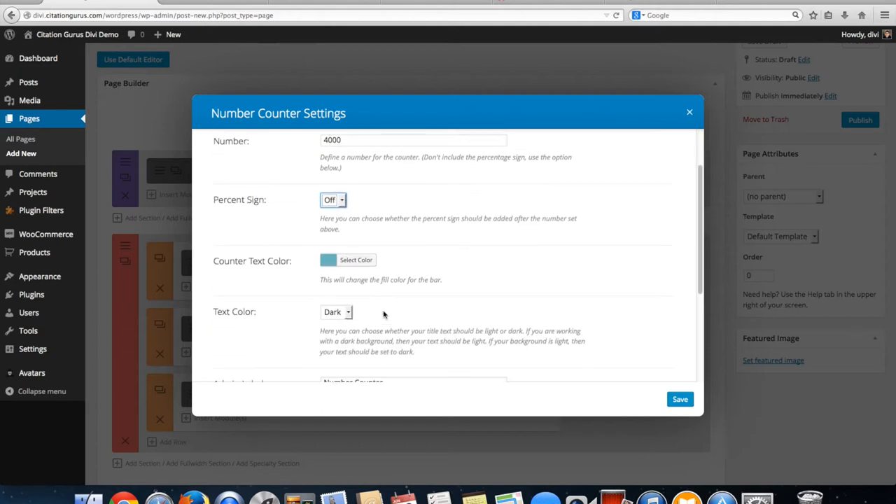
{"action": "scroll", "coordinate": [384, 314], "scroll_direction": "down", "scroll_amount": 1}
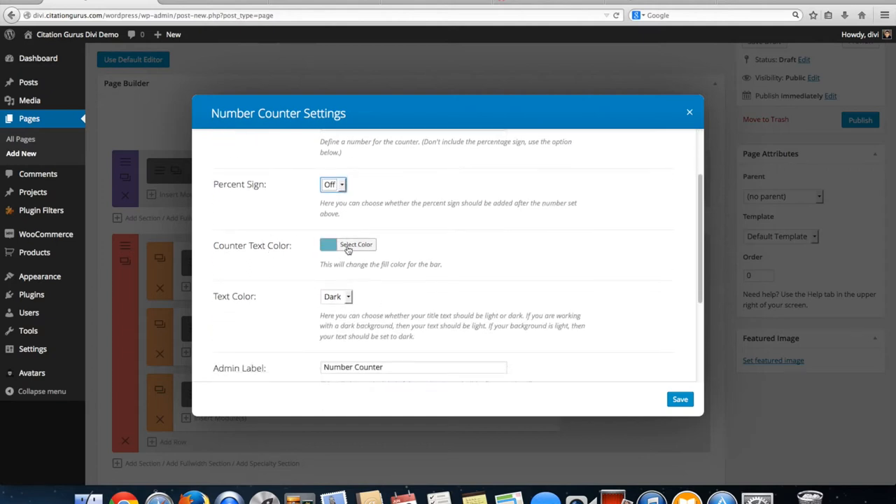
{"action": "left_click", "coordinate": [348, 248]}
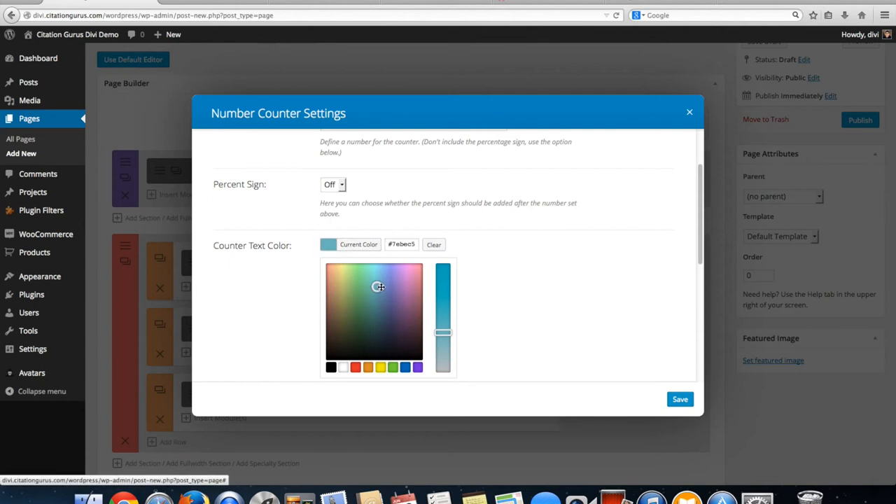
{"action": "left_click_drag", "start_coordinate": [381, 287], "coordinate": [386, 283]}
{"action": "scroll", "coordinate": [560, 336], "scroll_direction": "down", "scroll_amount": 1}
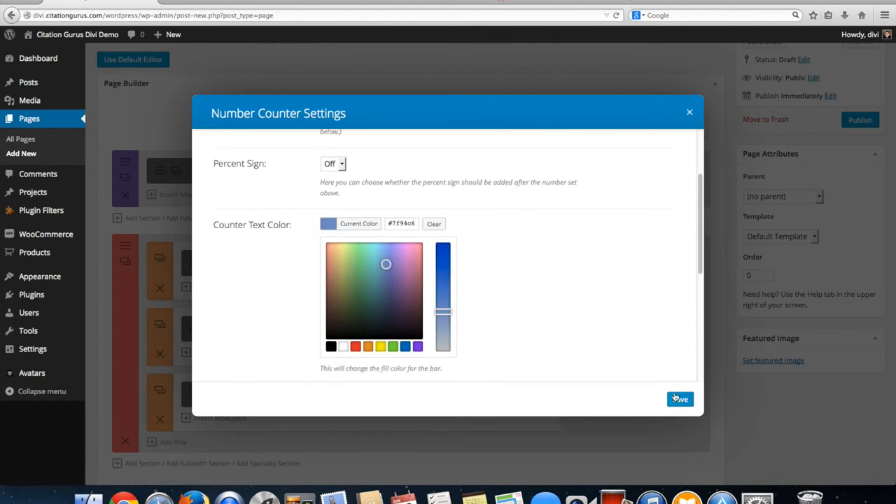
{"action": "left_click", "coordinate": [679, 399]}
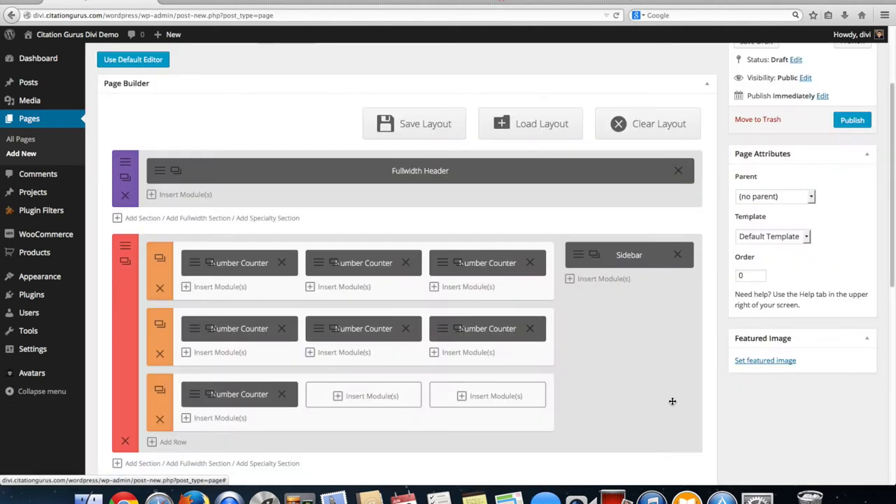
Step: Place a 500 Number Counter without a percent sign in the middle column and save it
{"action": "left_click", "coordinate": [373, 396]}
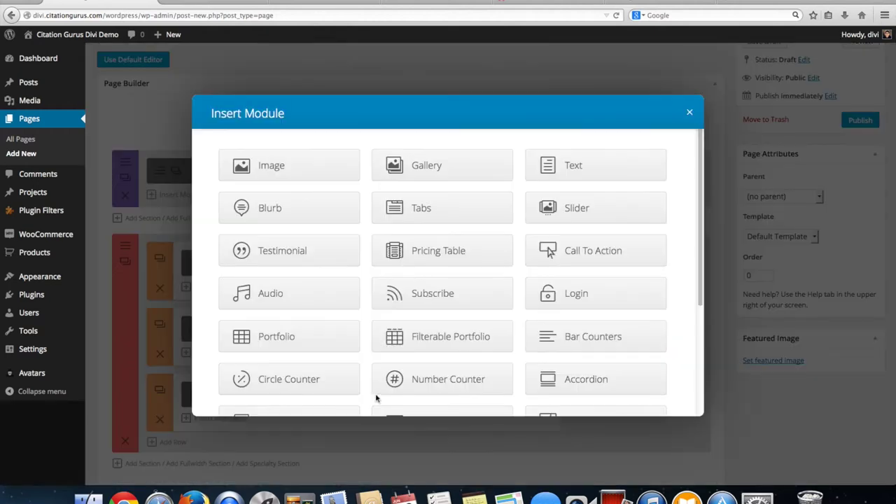
{"action": "left_click", "coordinate": [432, 379]}
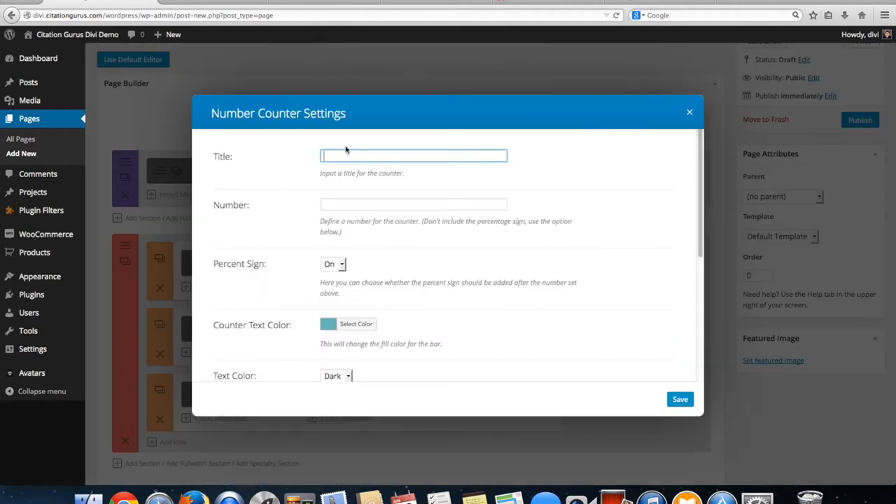
{"action": "type", "text": "Number Counter Title"}
{"action": "left_click", "coordinate": [362, 208]}
{"action": "type", "text": "500"}
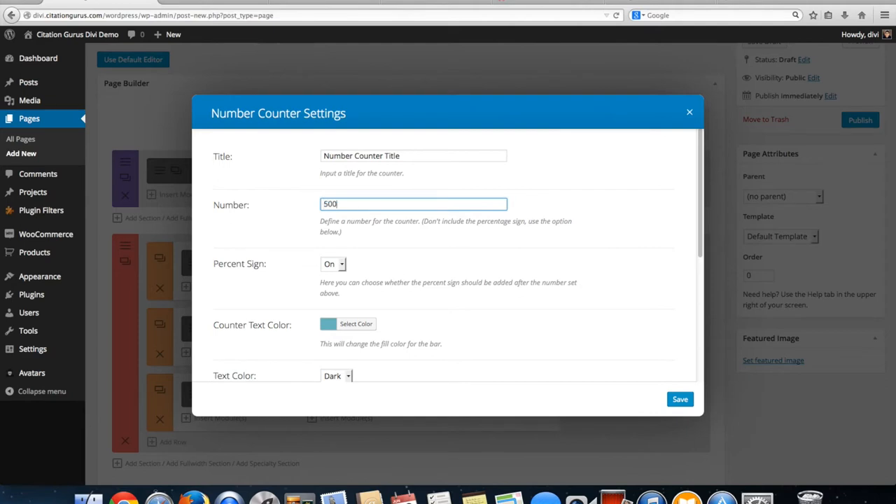
{"action": "left_click", "coordinate": [342, 264]}
{"action": "left_click", "coordinate": [334, 287]}
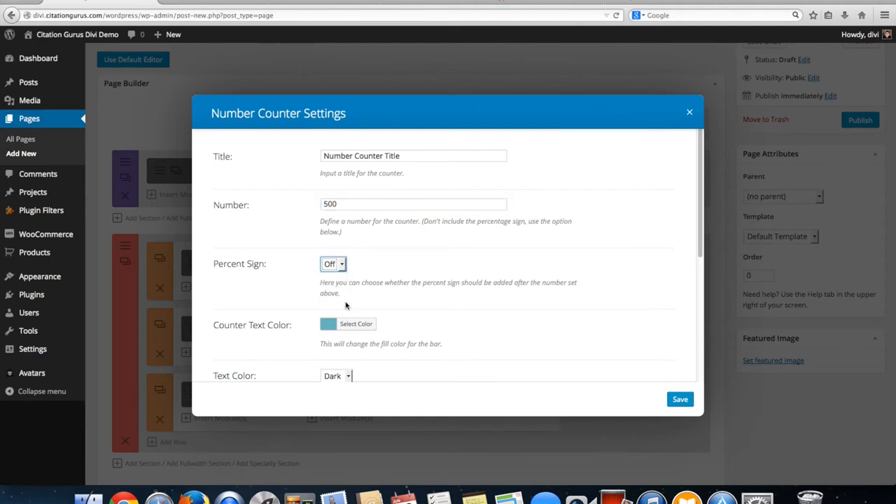
{"action": "left_click", "coordinate": [680, 399]}
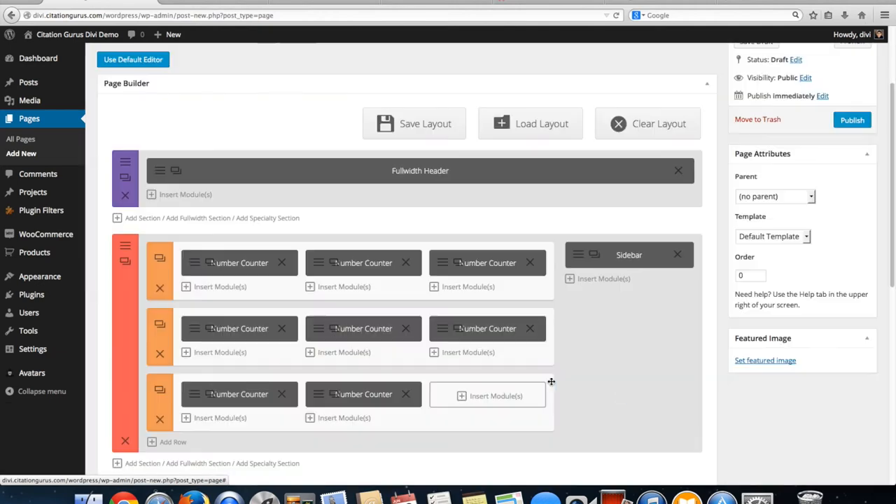
Step: Place a 1000 Number Counter without a percent sign in the third column and save it
{"action": "left_click", "coordinate": [469, 401]}
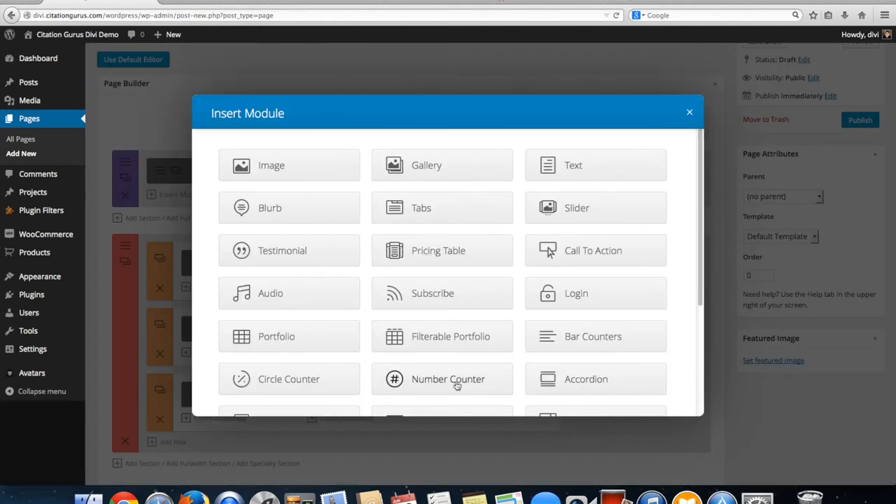
{"action": "left_click", "coordinate": [448, 378]}
{"action": "type", "text": "Nu"}
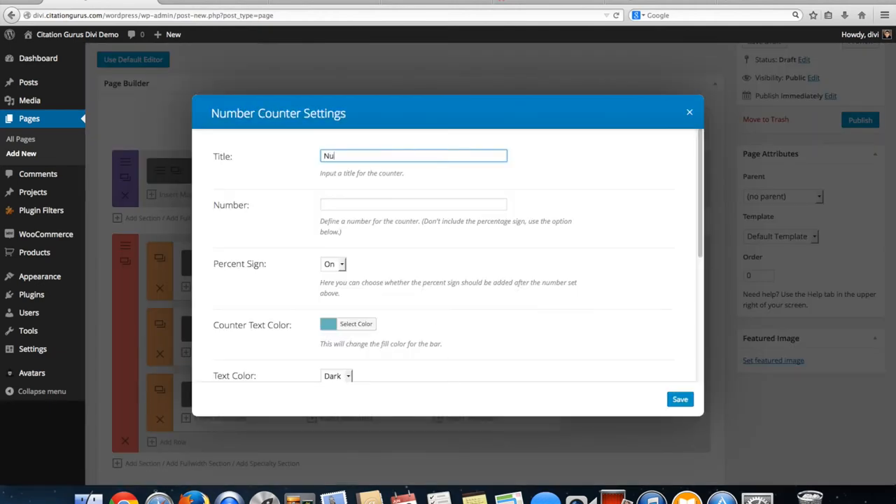
{"action": "type", "text": "mber Counter Title"}
{"action": "left_click", "coordinate": [387, 204]}
{"action": "type", "text": "1000"}
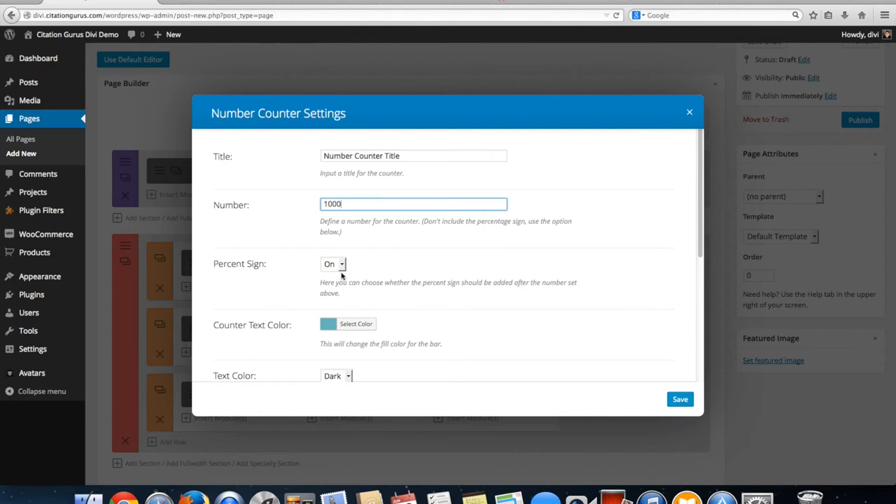
{"action": "left_click", "coordinate": [334, 264]}
{"action": "left_click", "coordinate": [330, 287]}
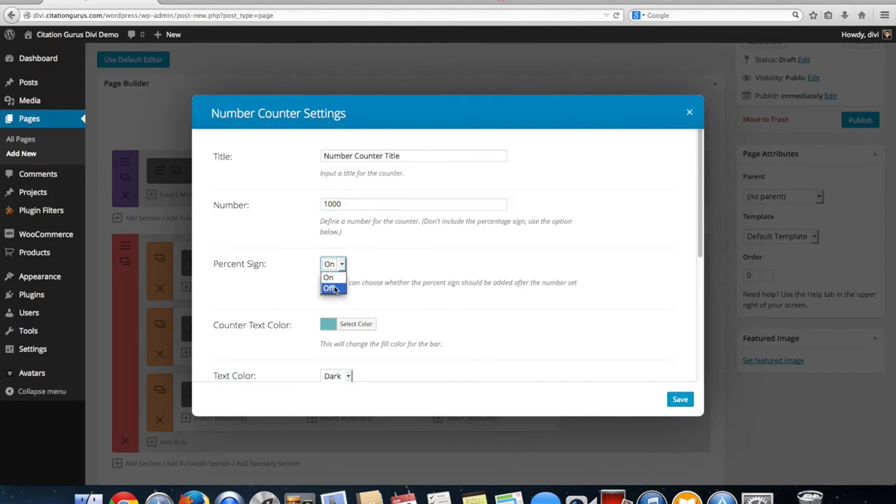
{"action": "left_click", "coordinate": [680, 399]}
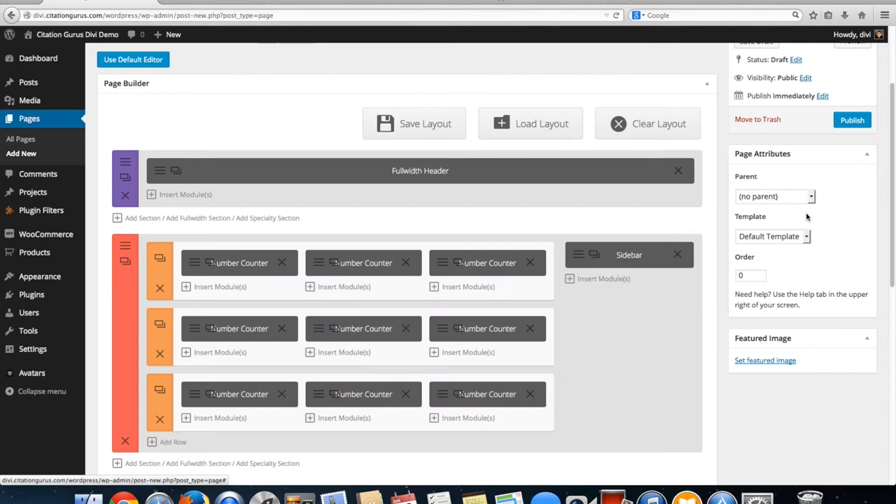
{"action": "scroll", "coordinate": [792, 245], "scroll_direction": "up", "scroll_amount": 4}
{"action": "left_click", "coordinate": [850, 162]}
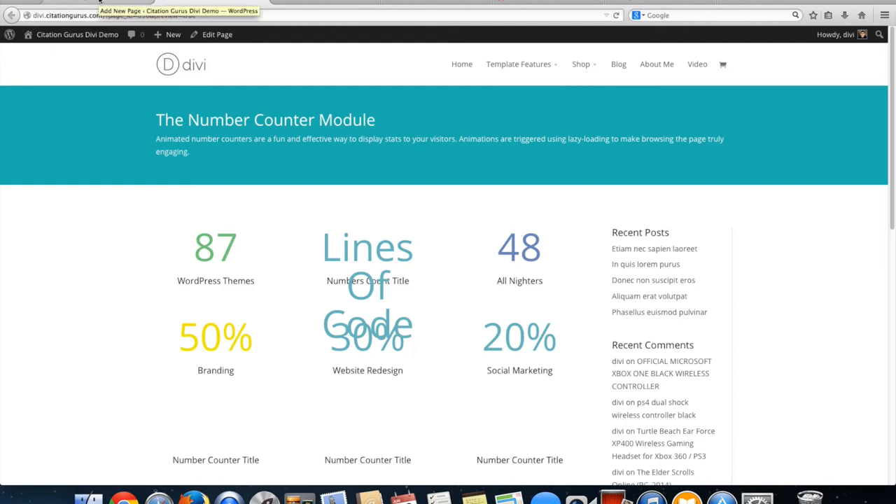
Step: Correct the top middle counter to title 'Lines of Code' with number 4000 and save
{"action": "left_click", "coordinate": [100, 3]}
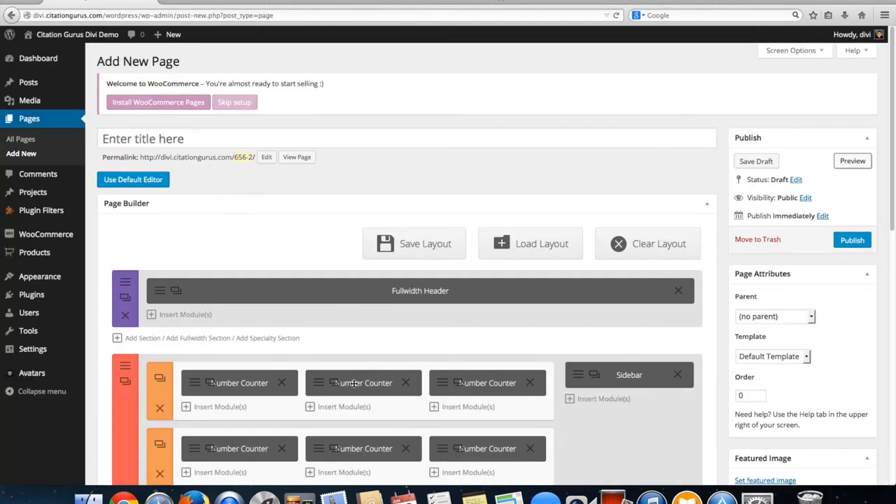
{"action": "left_click", "coordinate": [322, 386]}
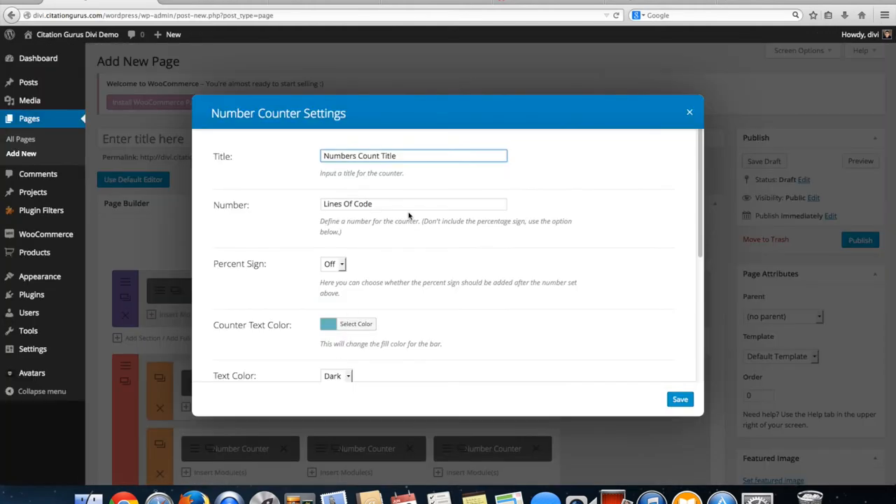
{"action": "left_click_drag", "start_coordinate": [394, 204], "coordinate": [324, 204]}
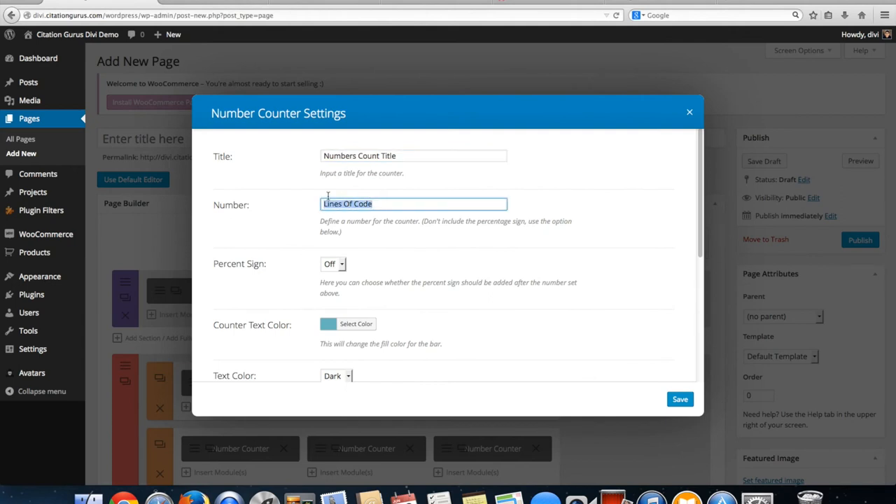
{"action": "key", "text": "BackSpace"}
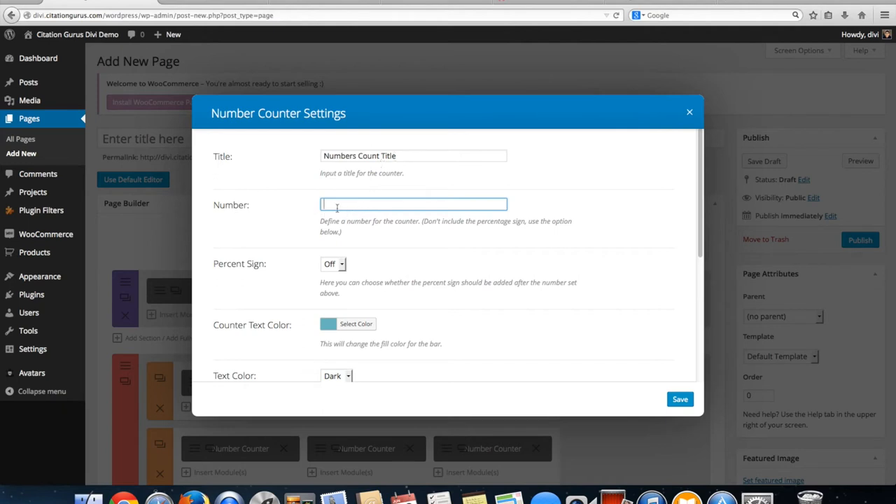
{"action": "left_click_drag", "start_coordinate": [398, 156], "coordinate": [320, 156]}
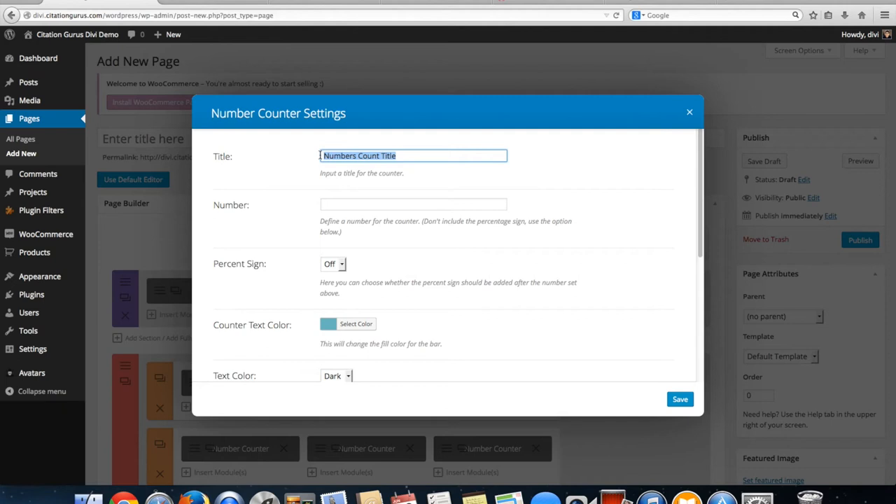
{"action": "type", "text": "Linesof "}
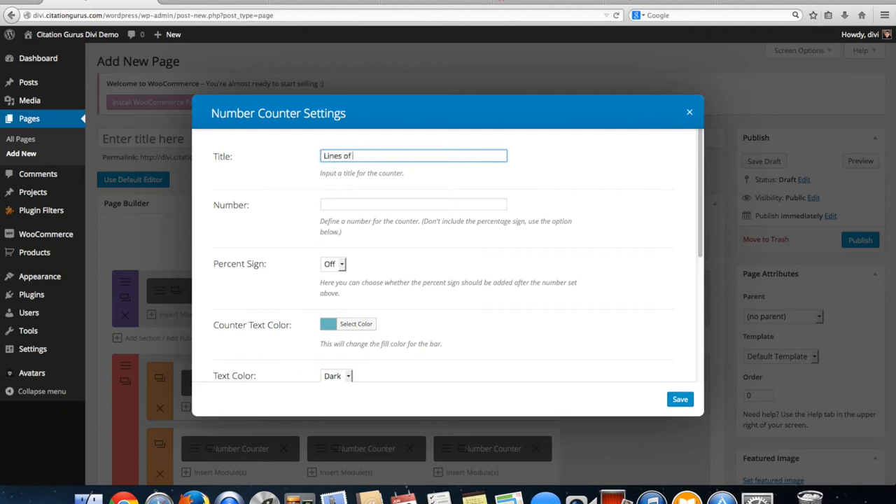
{"action": "type", "text": "de"}
{"action": "left_click", "coordinate": [353, 204]}
{"action": "type", "text": "4000"}
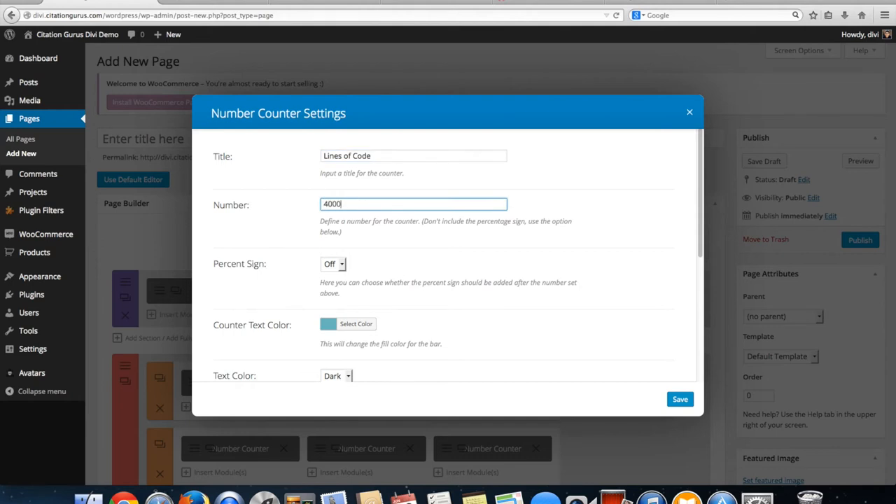
{"action": "left_click", "coordinate": [680, 400]}
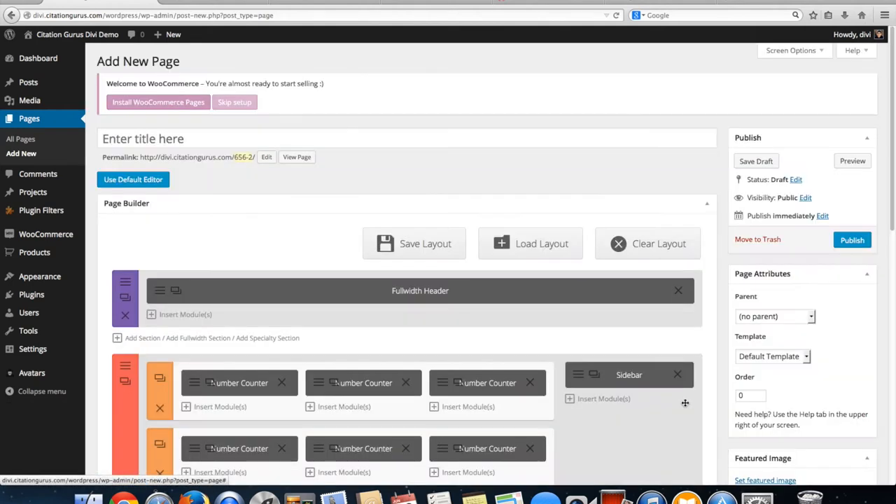
Step: Preview the updated page in the browser
{"action": "left_click", "coordinate": [852, 240]}
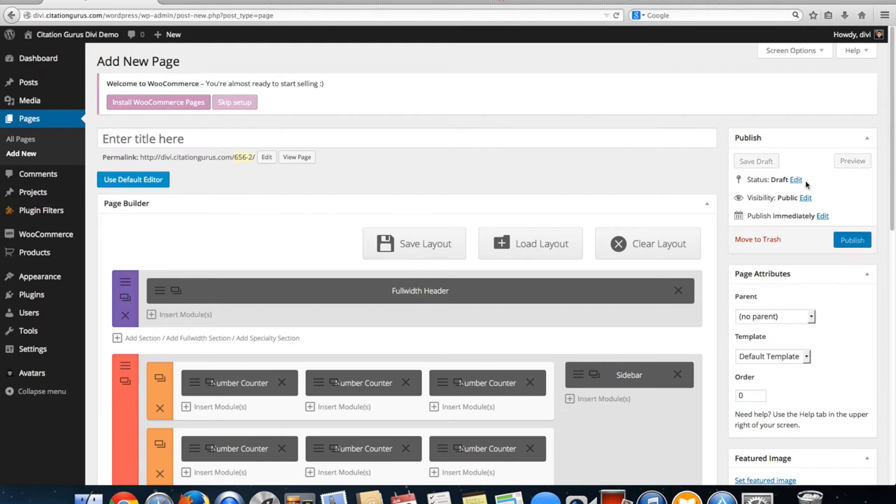
{"action": "left_click", "coordinate": [852, 161]}
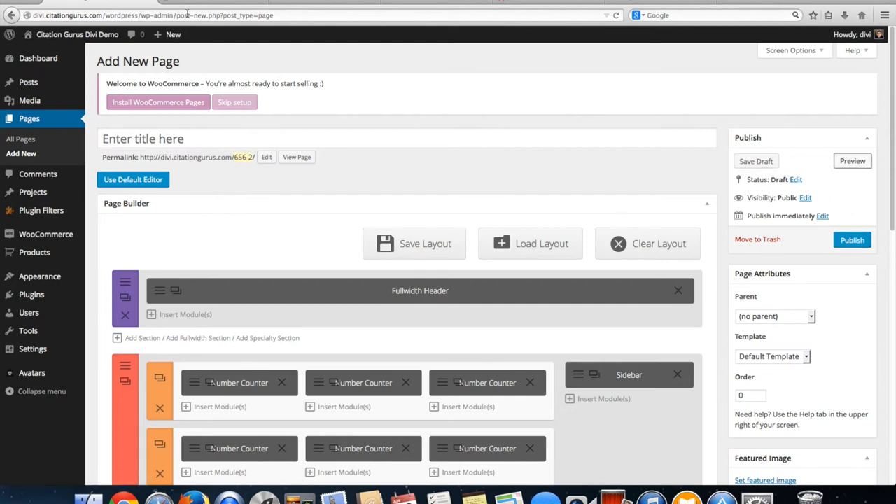
{"action": "left_click", "coordinate": [207, 4]}
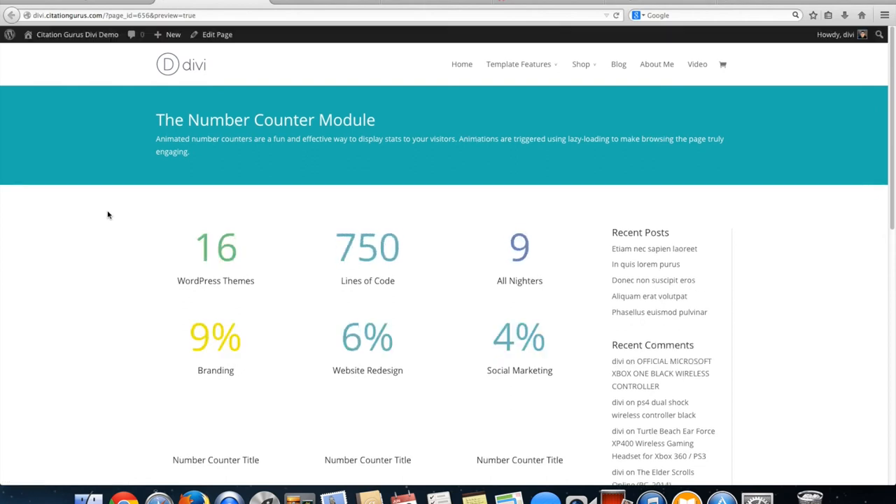
{"action": "scroll", "coordinate": [108, 215], "scroll_direction": "down", "scroll_amount": 1}
{"action": "scroll", "coordinate": [109, 215], "scroll_direction": "down", "scroll_amount": 1}
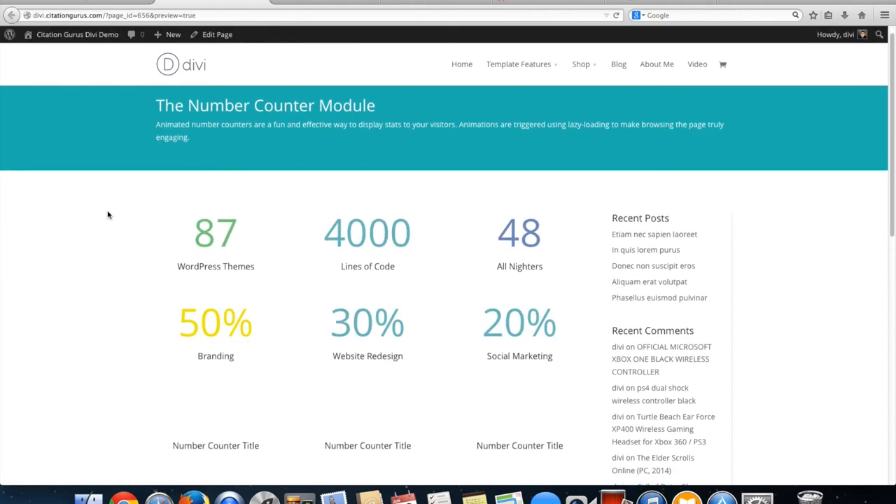
{"action": "scroll", "coordinate": [109, 215], "scroll_direction": "down", "scroll_amount": 1}
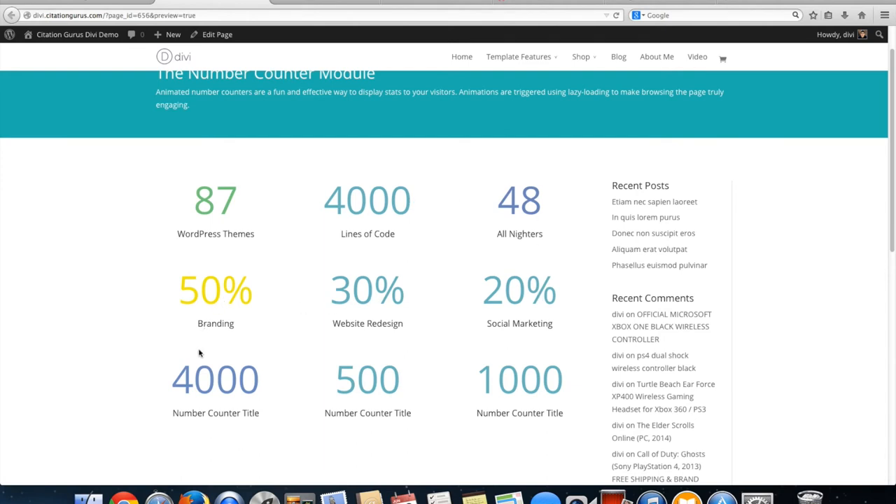
{"action": "scroll", "coordinate": [201, 350], "scroll_direction": "down", "scroll_amount": 5}
{"action": "scroll", "coordinate": [202, 350], "scroll_direction": "down", "scroll_amount": 5}
{"action": "scroll", "coordinate": [202, 356], "scroll_direction": "up", "scroll_amount": 2}
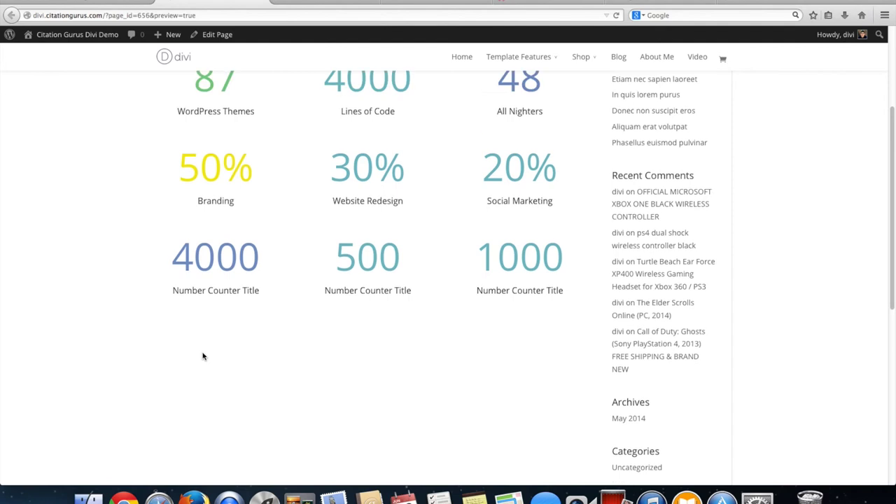
{"action": "scroll", "coordinate": [202, 355], "scroll_direction": "up", "scroll_amount": 2}
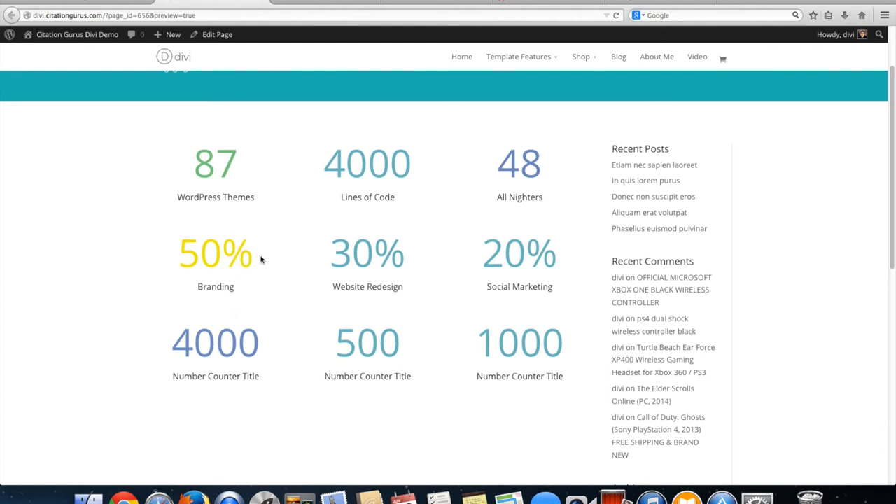
{"action": "scroll", "coordinate": [264, 288], "scroll_direction": "down", "scroll_amount": 3}
{"action": "scroll", "coordinate": [264, 287], "scroll_direction": "down", "scroll_amount": 4}
{"action": "scroll", "coordinate": [264, 287], "scroll_direction": "down", "scroll_amount": 3}
{"action": "scroll", "coordinate": [264, 287], "scroll_direction": "up", "scroll_amount": 9}
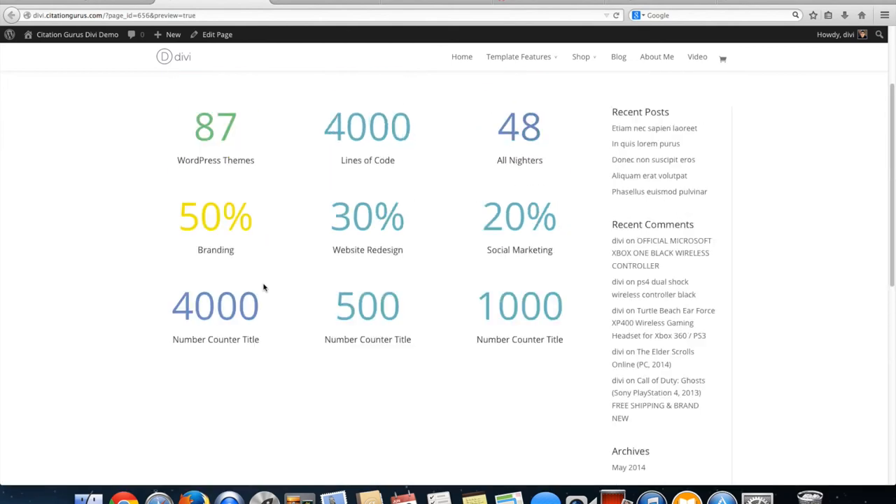
{"action": "scroll", "coordinate": [263, 286], "scroll_direction": "up", "scroll_amount": 3}
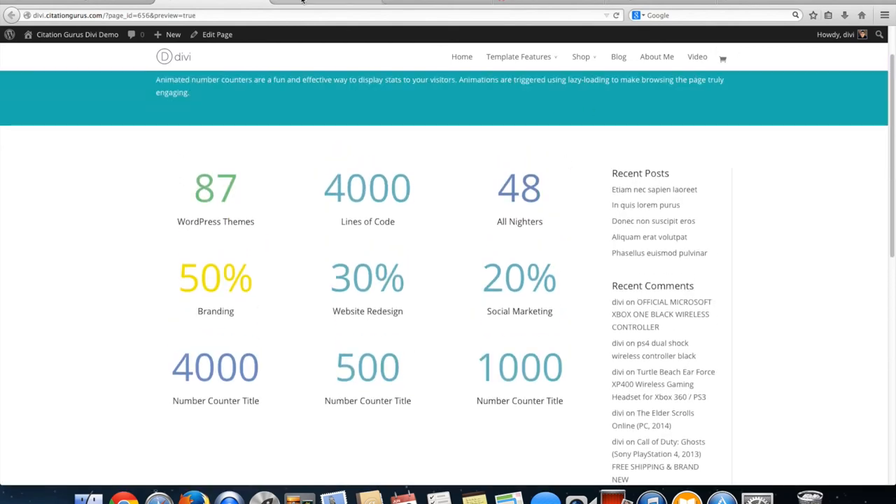
{"action": "left_click", "coordinate": [103, 6]}
{"action": "scroll", "coordinate": [210, 266], "scroll_direction": "down", "scroll_amount": 5}
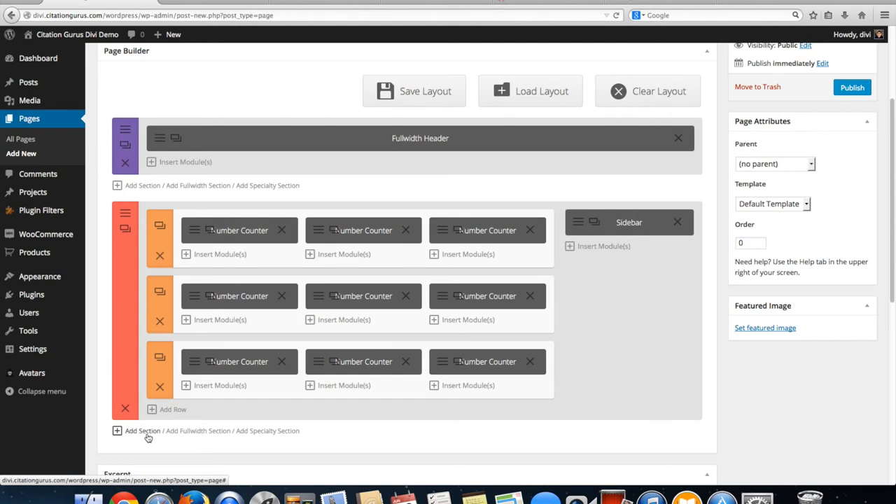
Step: Add a new section below the counters with three equal columns
{"action": "left_click", "coordinate": [142, 431]}
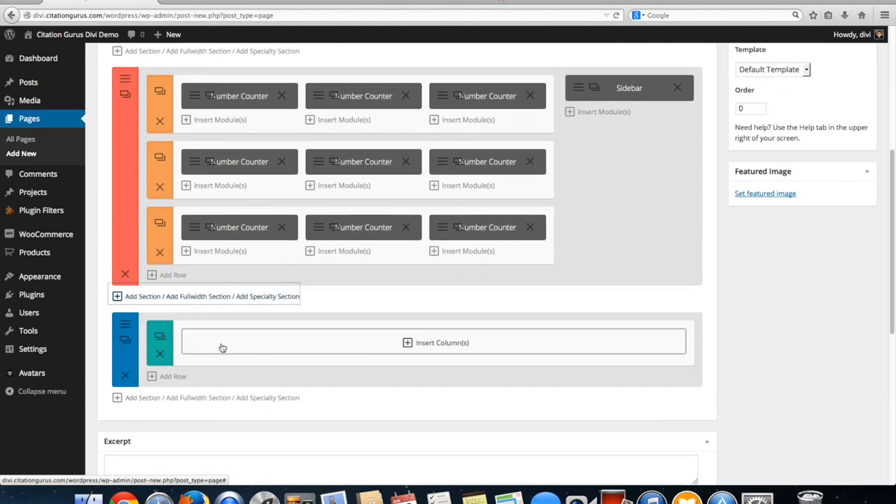
{"action": "left_click", "coordinate": [223, 347]}
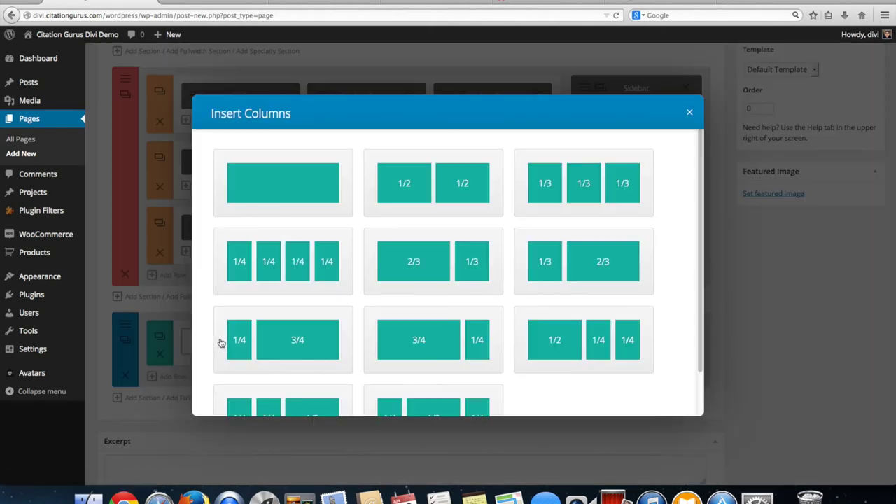
{"action": "left_click", "coordinate": [581, 194]}
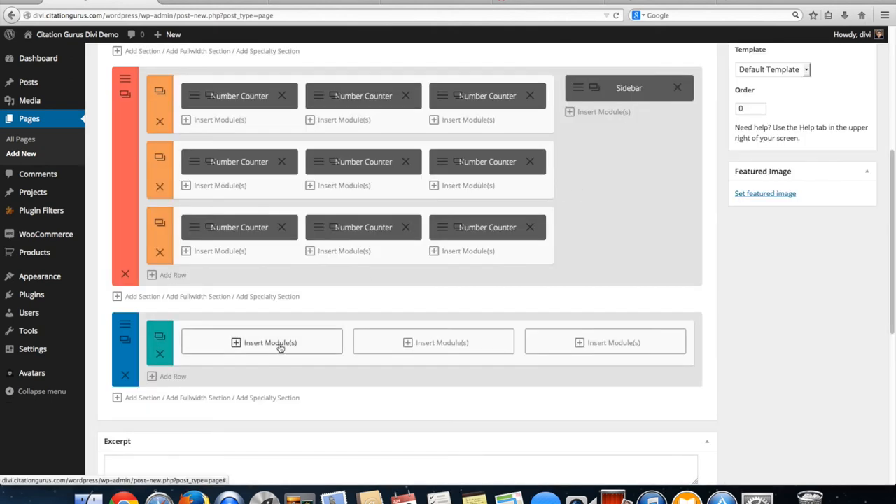
Step: Set the new section's background colour to black (#050505) and save
{"action": "left_click", "coordinate": [126, 325]}
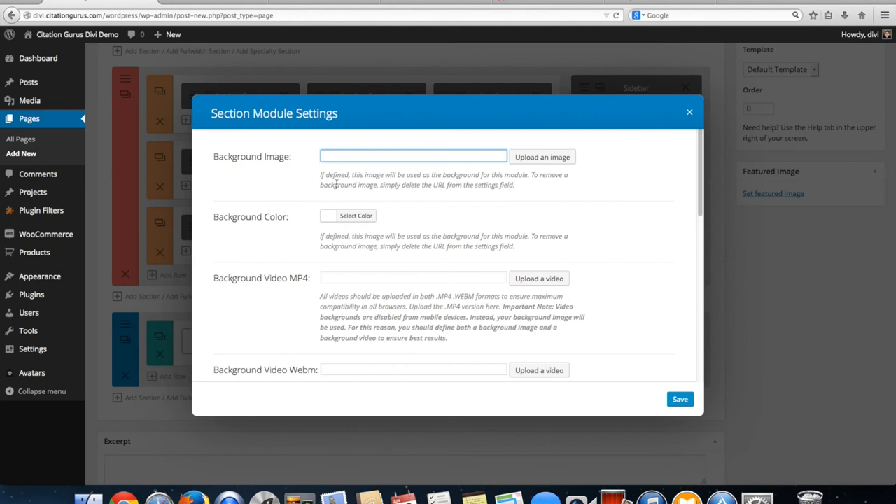
{"action": "left_click", "coordinate": [355, 215]}
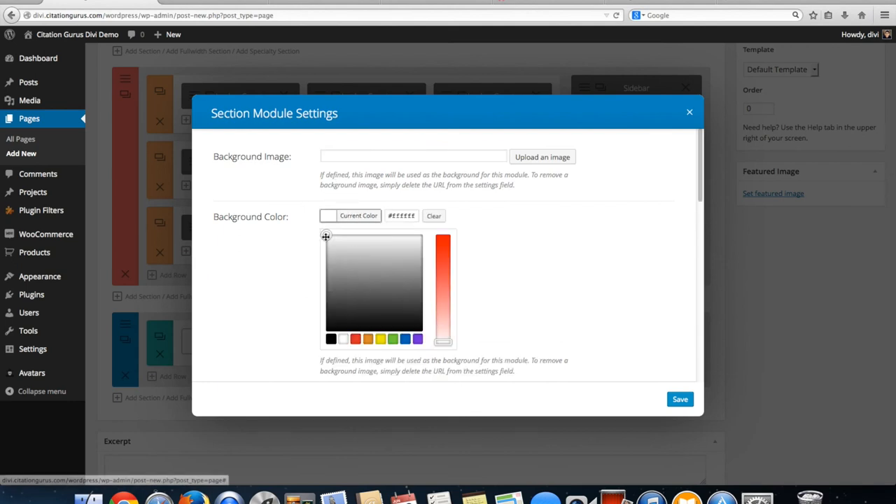
{"action": "left_click_drag", "start_coordinate": [326, 237], "coordinate": [326, 329]}
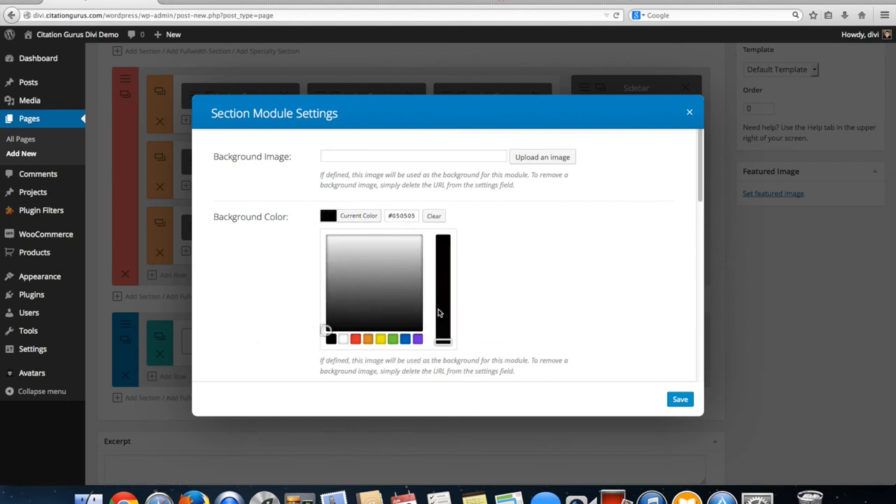
{"action": "scroll", "coordinate": [510, 329], "scroll_direction": "down", "scroll_amount": 1}
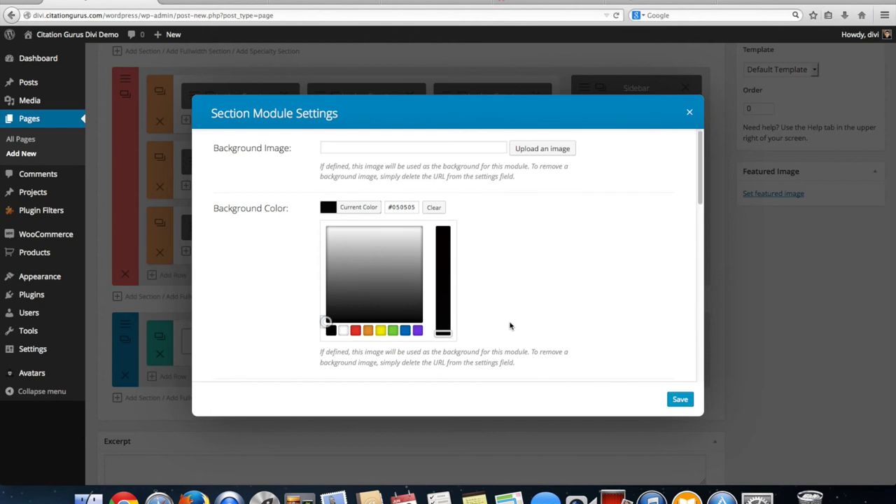
{"action": "left_click", "coordinate": [681, 400]}
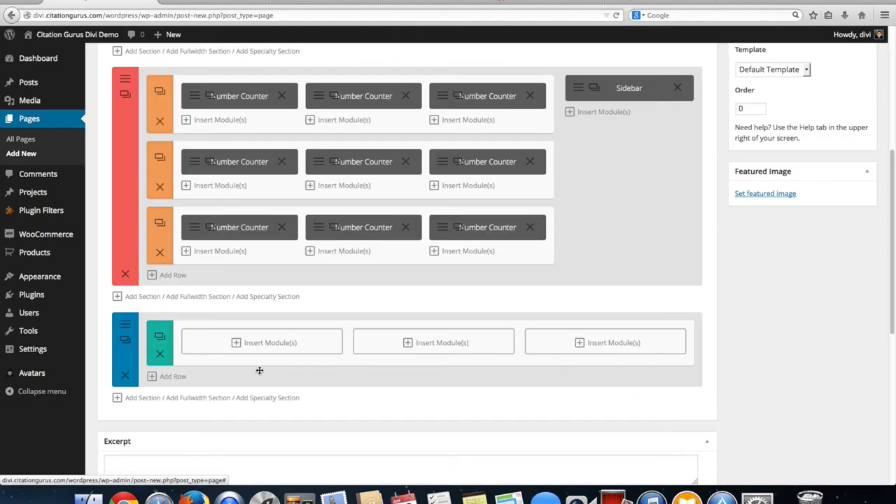
Step: Place a Number Counter with no percent sign and light text in the black section's first column and save
{"action": "left_click", "coordinate": [224, 348]}
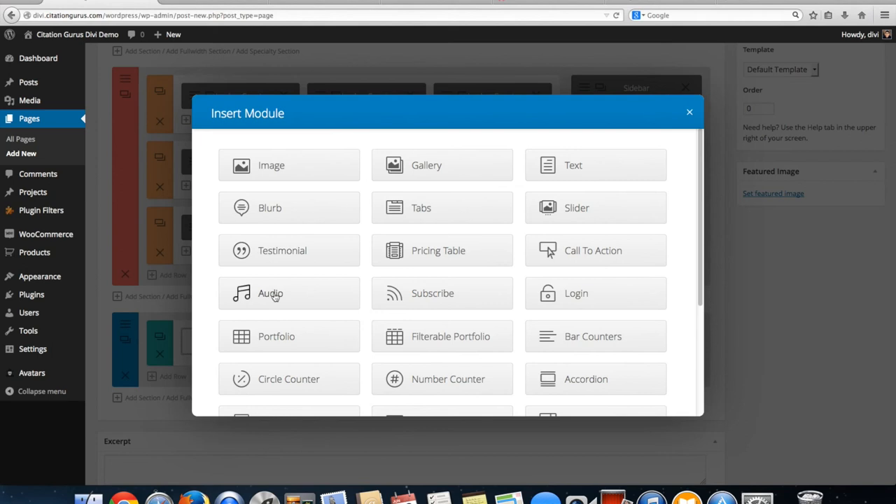
{"action": "left_click", "coordinate": [444, 381]}
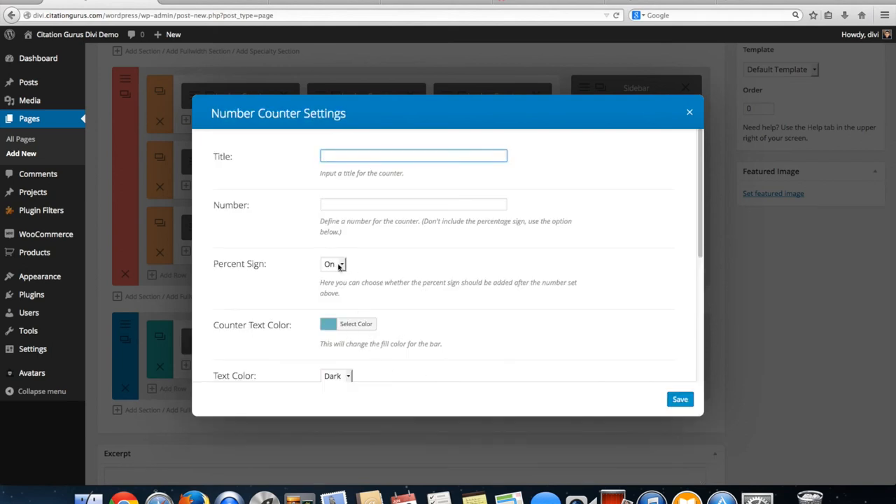
{"action": "left_click", "coordinate": [341, 267]}
{"action": "left_click", "coordinate": [330, 280]}
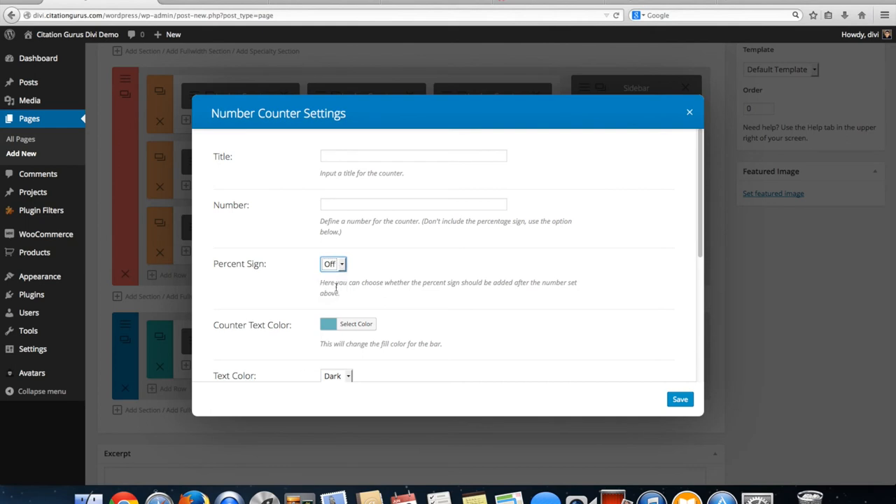
{"action": "scroll", "coordinate": [339, 309], "scroll_direction": "down", "scroll_amount": 1}
{"action": "scroll", "coordinate": [339, 308], "scroll_direction": "down", "scroll_amount": 1}
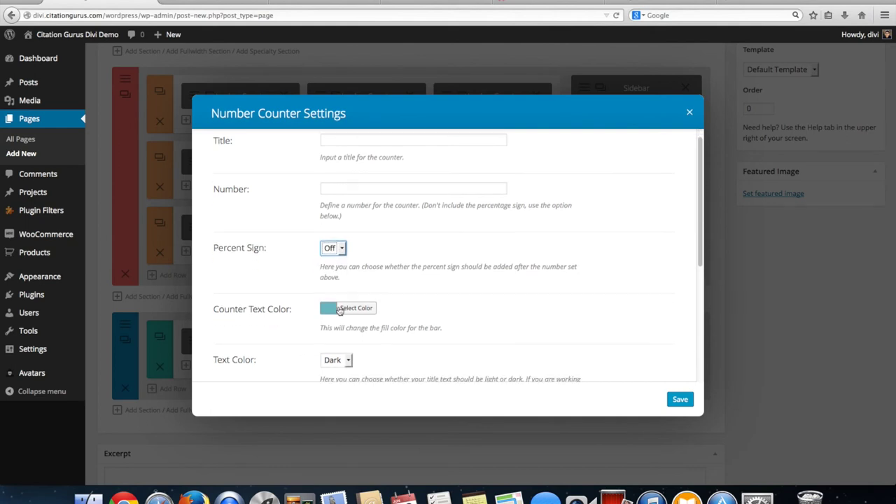
{"action": "left_click", "coordinate": [340, 361]}
{"action": "left_click", "coordinate": [332, 385]}
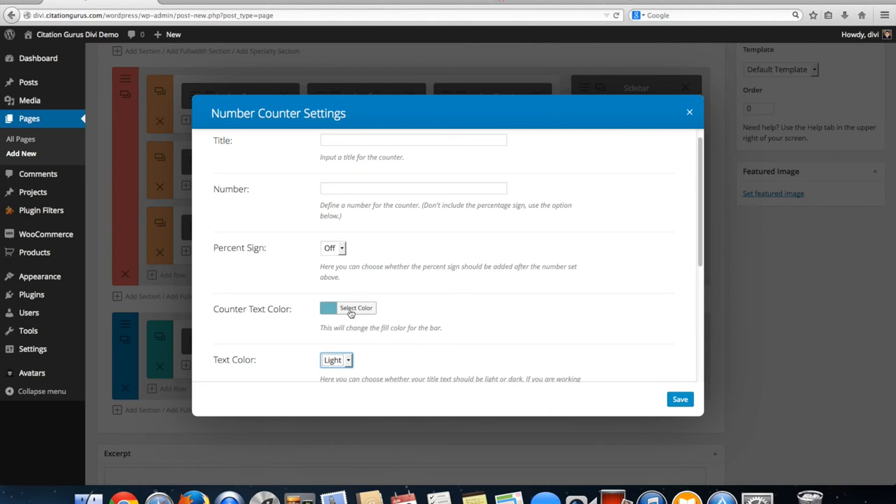
{"action": "left_click", "coordinate": [676, 405]}
Step: Place a 4000 Number Counter Title counter without a percent sign in the second column and save
{"action": "left_click", "coordinate": [426, 348]}
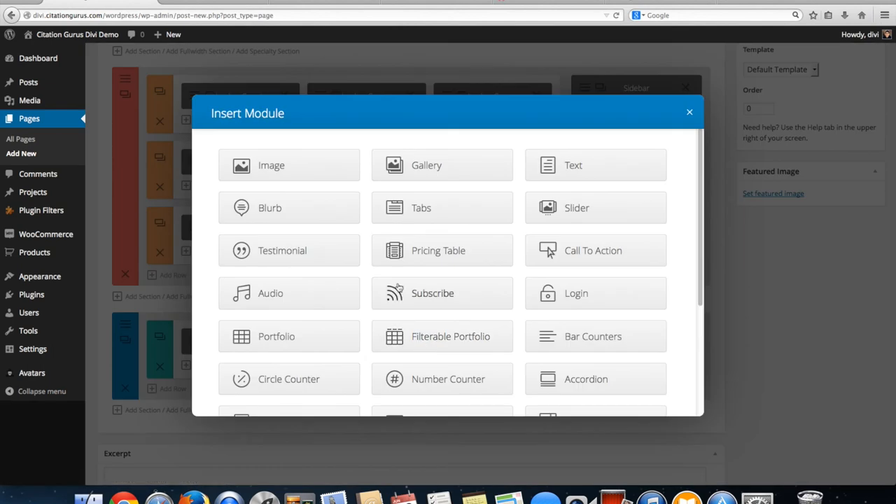
{"action": "left_click", "coordinate": [443, 389]}
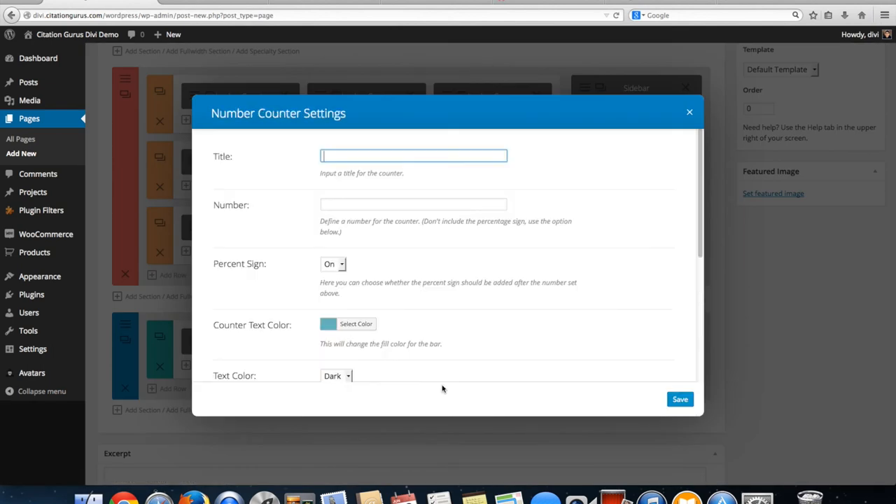
{"action": "type", "text": "Number Counter Title"}
{"action": "left_click", "coordinate": [361, 205]}
{"action": "type", "text": "4000"}
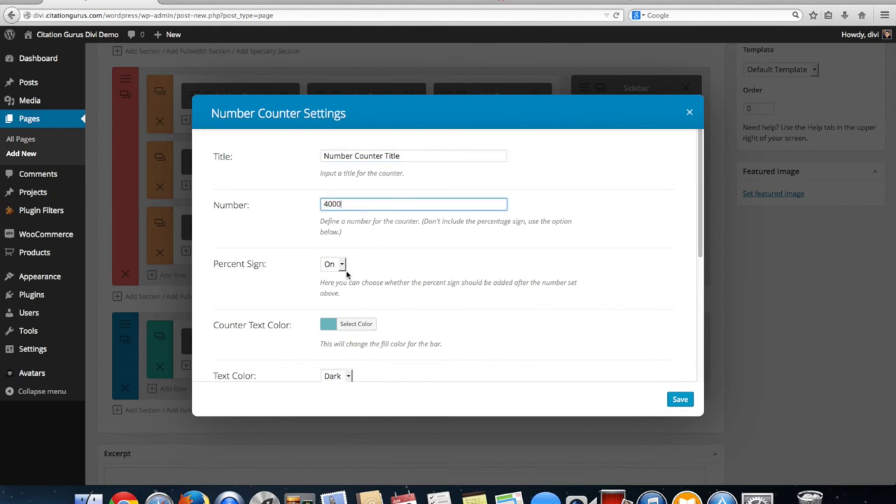
{"action": "left_click", "coordinate": [341, 265]}
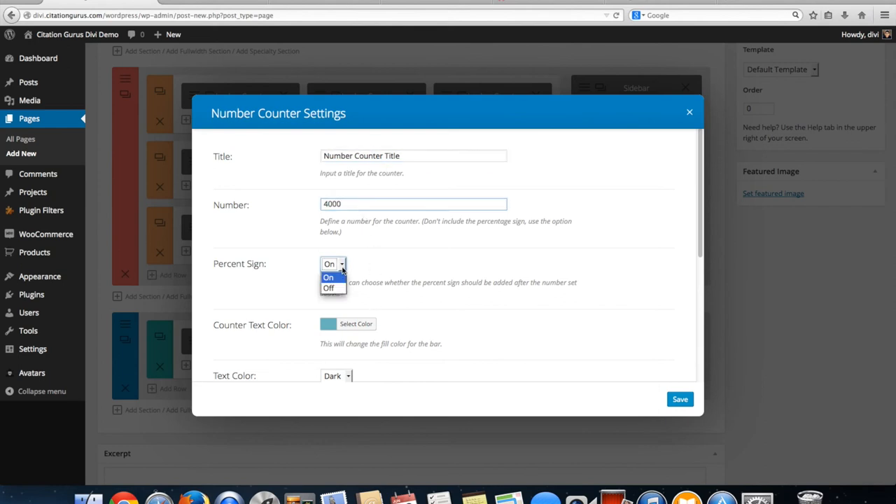
{"action": "left_click", "coordinate": [331, 290]}
{"action": "left_click", "coordinate": [680, 400]}
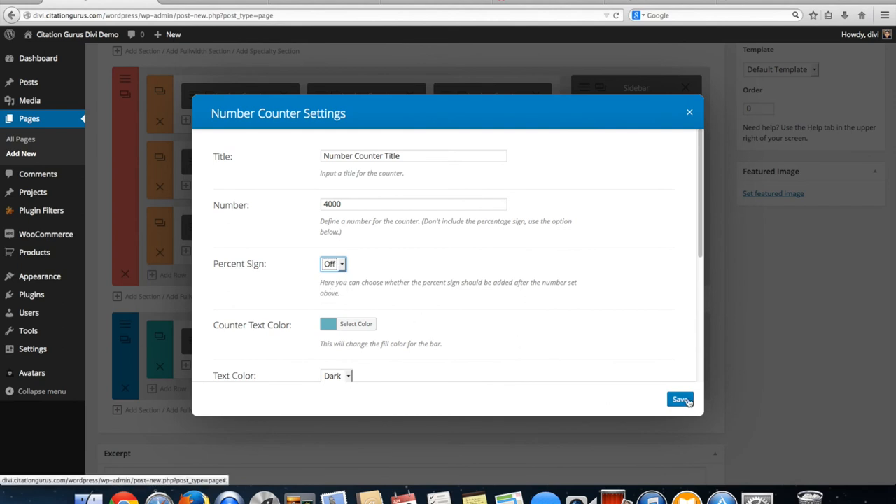
Step: Give the first black-section counter the title Number Counter Title and number 500, then save
{"action": "left_click", "coordinate": [197, 348]}
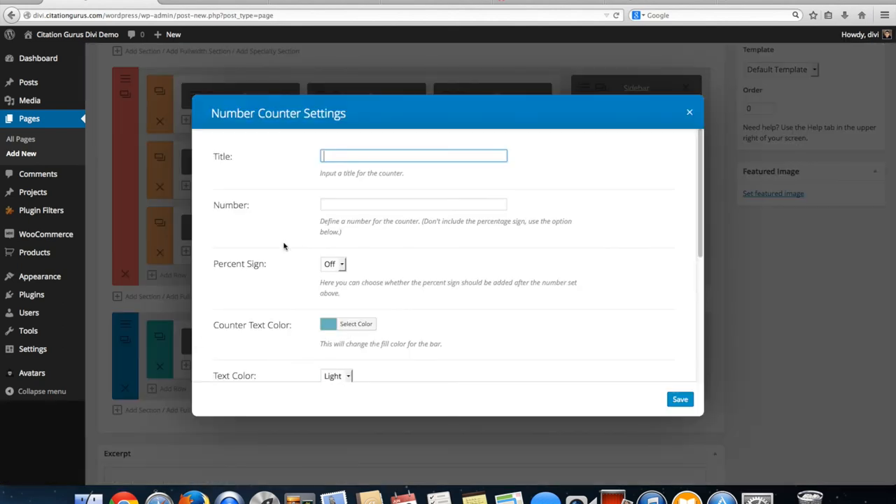
{"action": "type", "text": "Number Counter Title"}
{"action": "key", "text": "Tab"}
{"action": "type", "text": "500"}
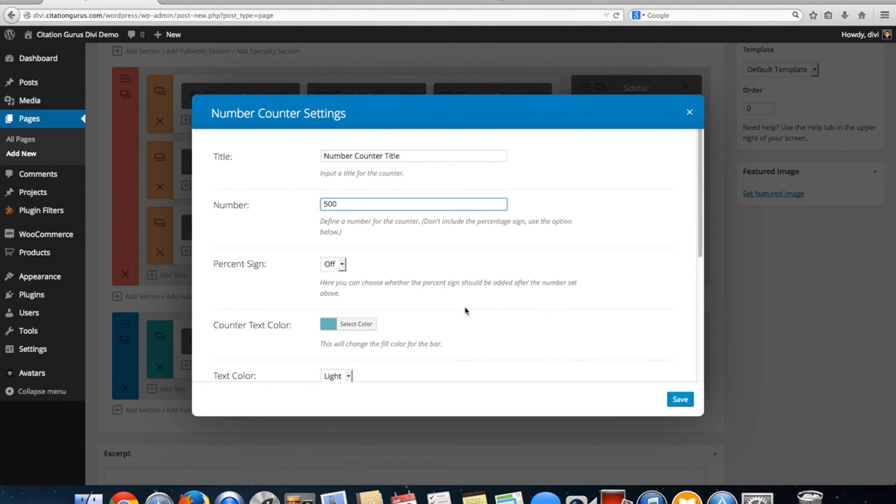
{"action": "left_click", "coordinate": [680, 399]}
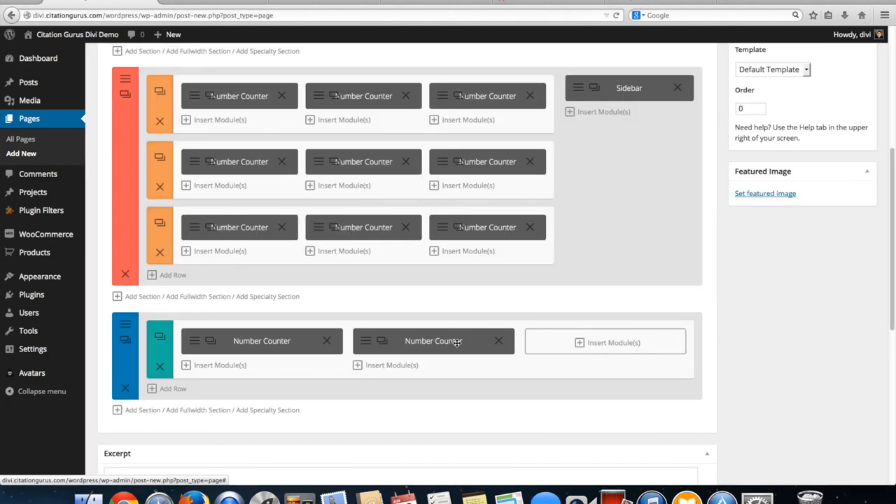
Step: Place a Number Counter Title counter showing 3000 in the third column and save
{"action": "left_click", "coordinate": [582, 343]}
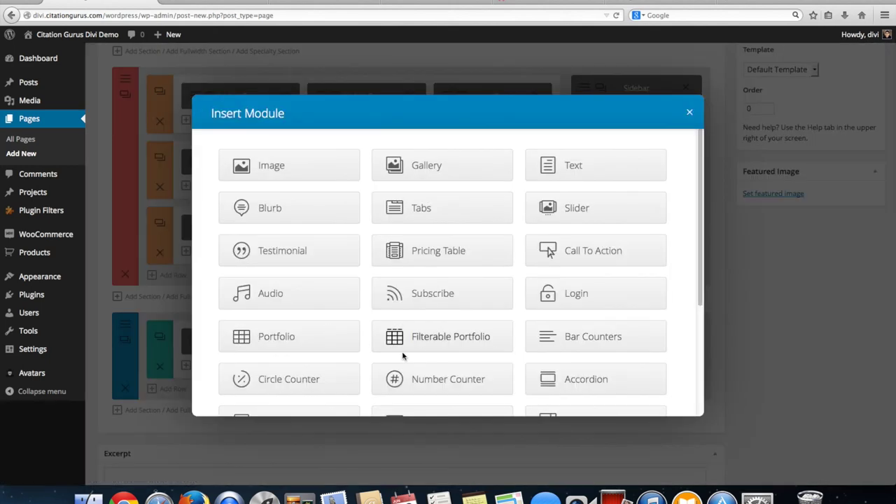
{"action": "left_click", "coordinate": [436, 376]}
{"action": "type", "text": "Number Counter Title"}
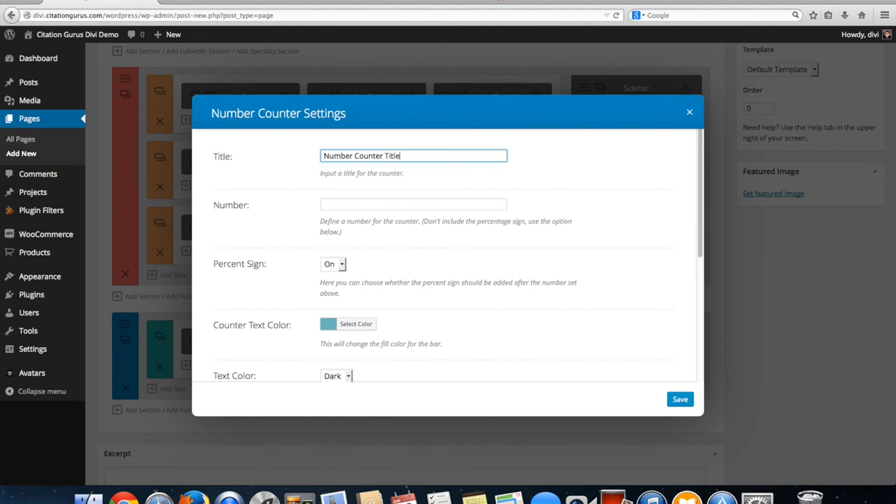
{"action": "key", "text": "Tab"}
{"action": "type", "text": "3000"}
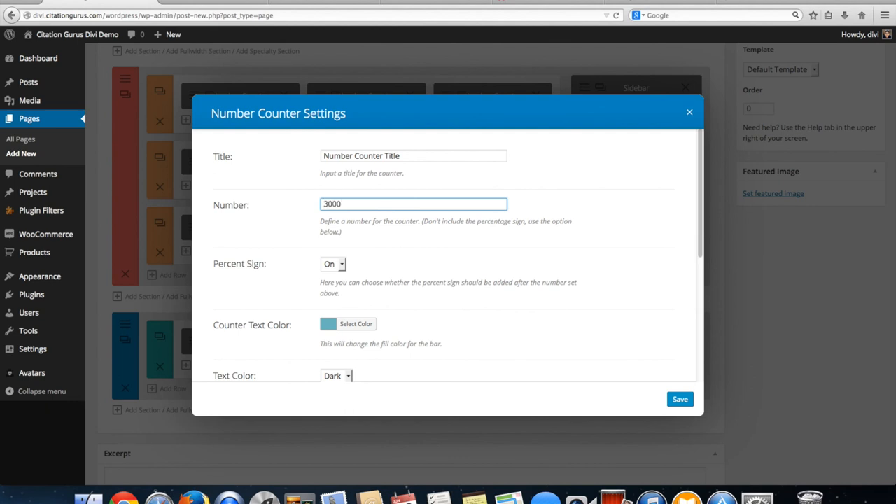
{"action": "left_click", "coordinate": [680, 400]}
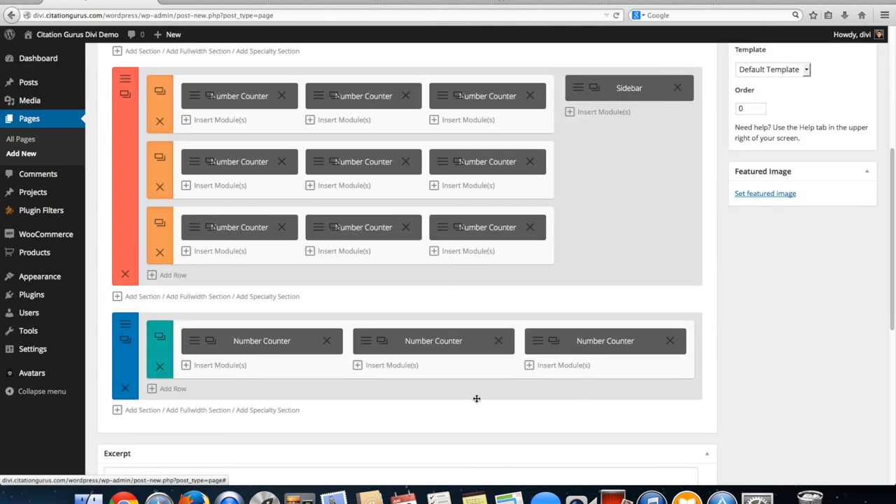
{"action": "scroll", "coordinate": [772, 309], "scroll_direction": "up", "scroll_amount": 10}
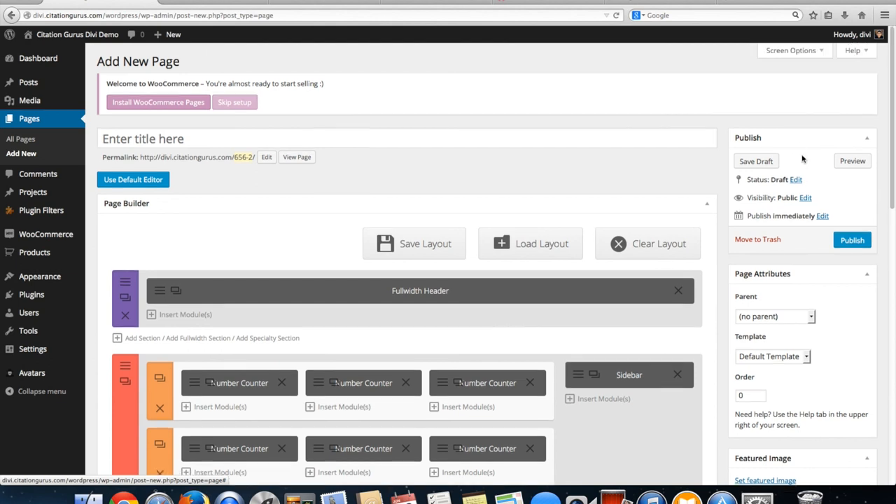
{"action": "left_click", "coordinate": [853, 162]}
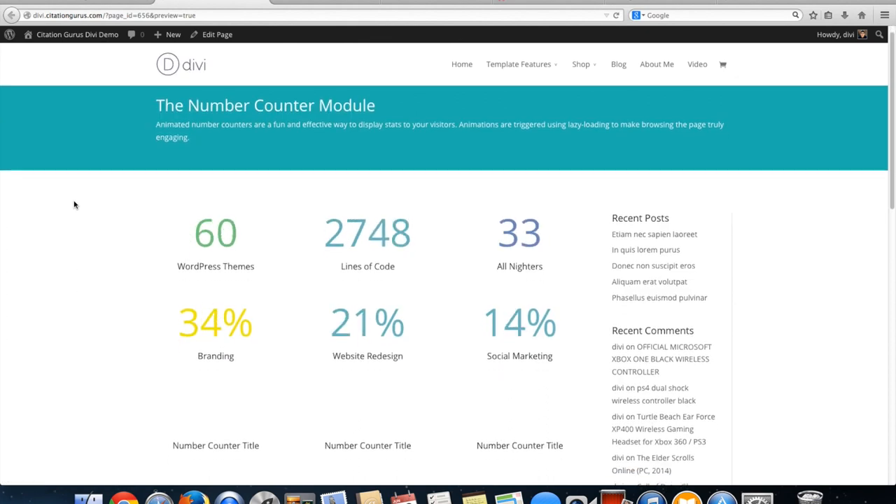
{"action": "scroll", "coordinate": [75, 204], "scroll_direction": "down", "scroll_amount": 3}
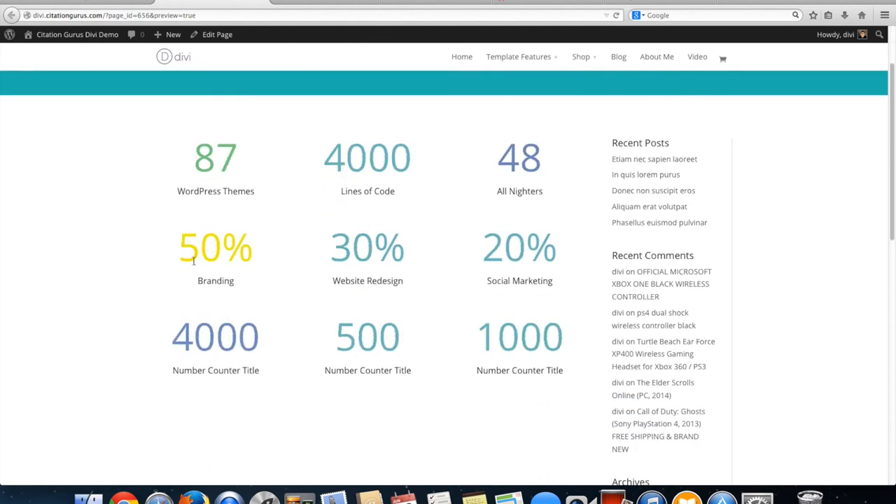
{"action": "scroll", "coordinate": [175, 259], "scroll_direction": "down", "scroll_amount": 3}
{"action": "scroll", "coordinate": [175, 259], "scroll_direction": "down", "scroll_amount": 8}
{"action": "scroll", "coordinate": [175, 264], "scroll_direction": "down", "scroll_amount": 5}
{"action": "scroll", "coordinate": [176, 264], "scroll_direction": "down", "scroll_amount": 1}
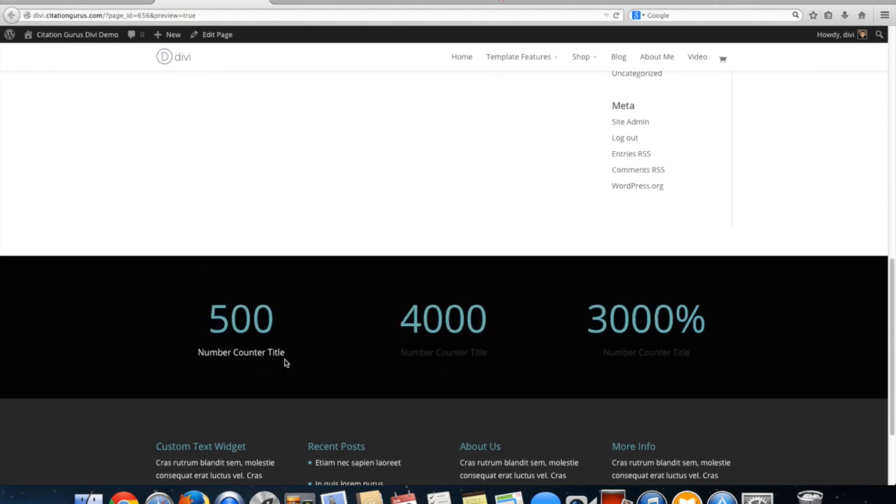
{"action": "left_click", "coordinate": [91, 4]}
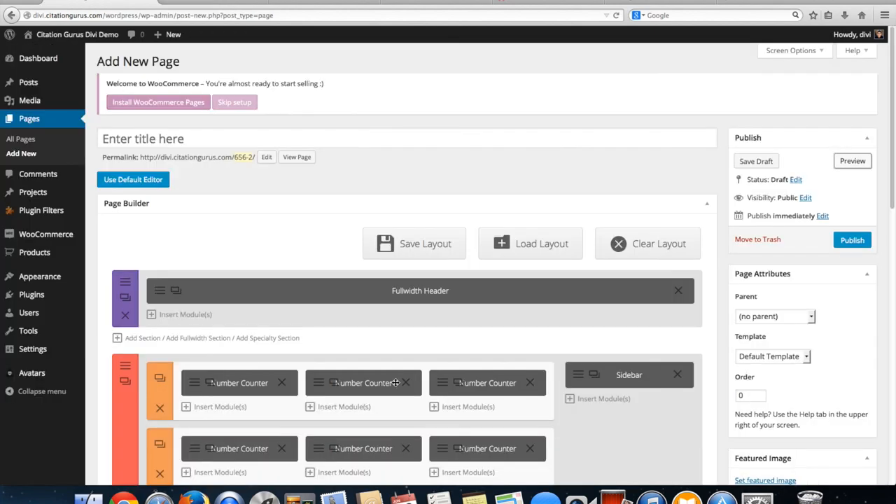
{"action": "scroll", "coordinate": [395, 384], "scroll_direction": "down", "scroll_amount": 1}
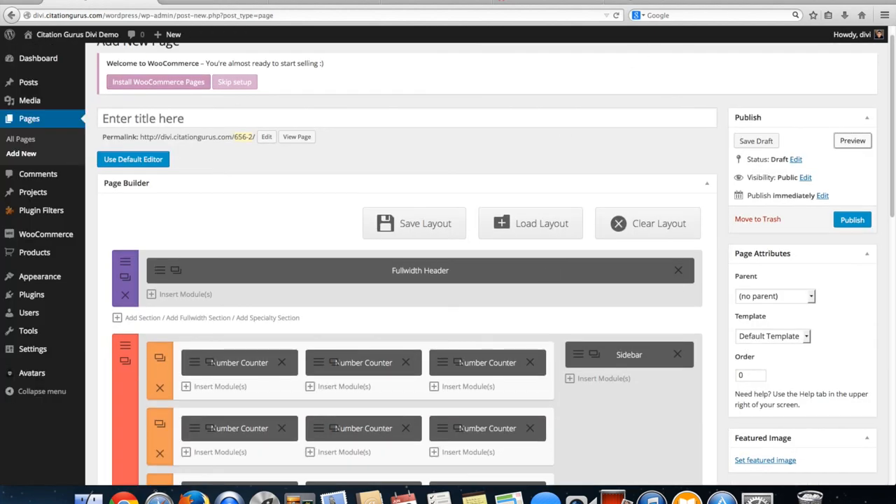